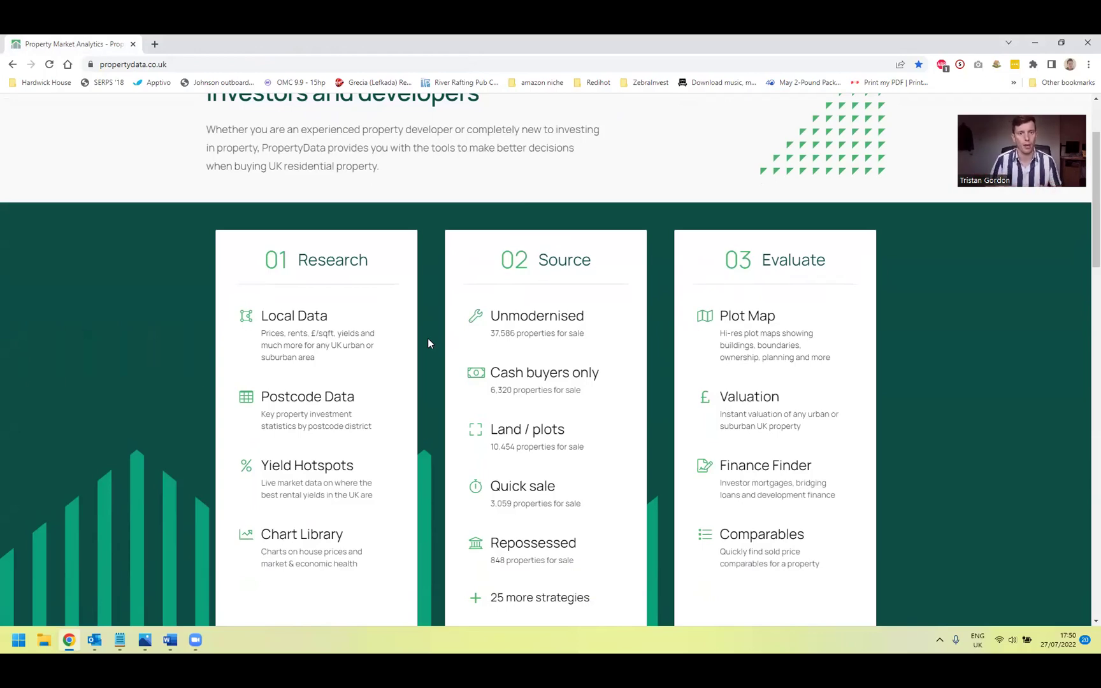
Step: Open the PropertyData pricing page to view the available subscription plans
{"action": "scroll", "coordinate": [437, 339], "scroll_direction": "up", "scroll_amount": 2}
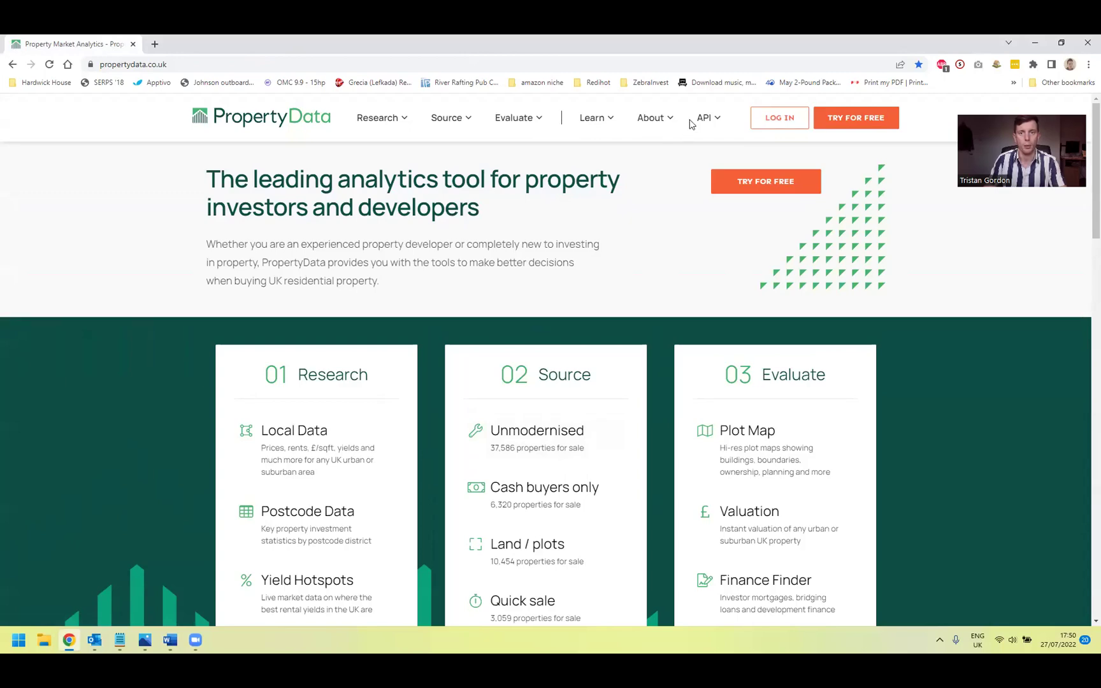
{"action": "mouse_move", "coordinate": [659, 119]}
{"action": "left_click", "coordinate": [579, 181]}
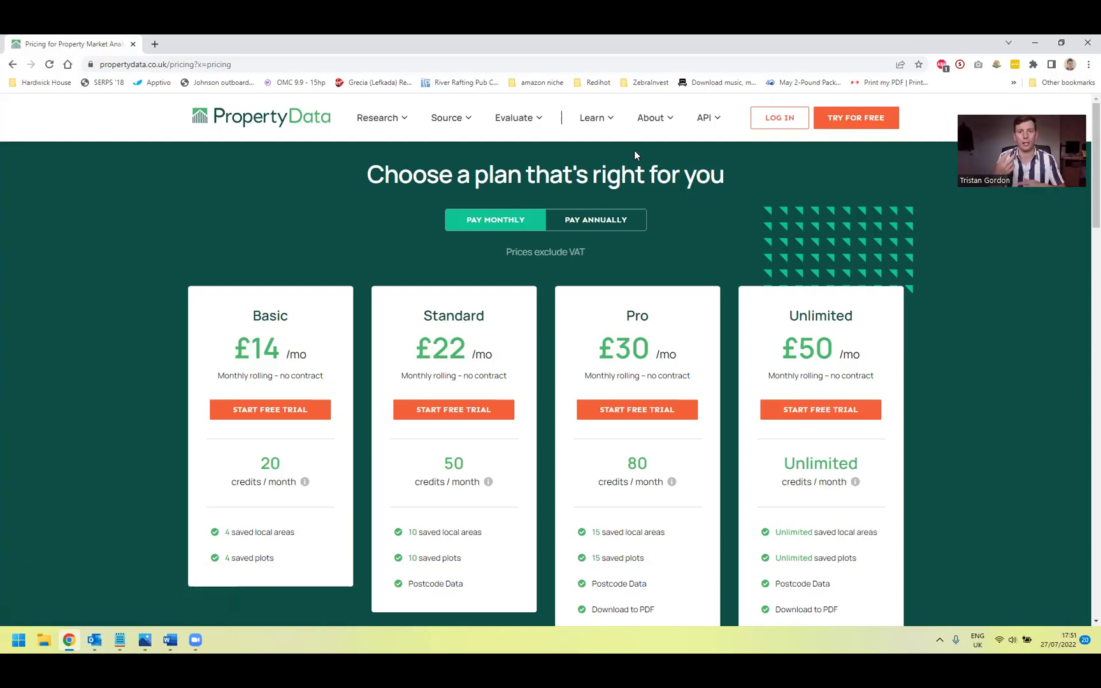
Step: Log in to the PropertyData account and open the saved local areas
{"action": "left_click", "coordinate": [775, 119]}
{"action": "left_click", "coordinate": [571, 339]}
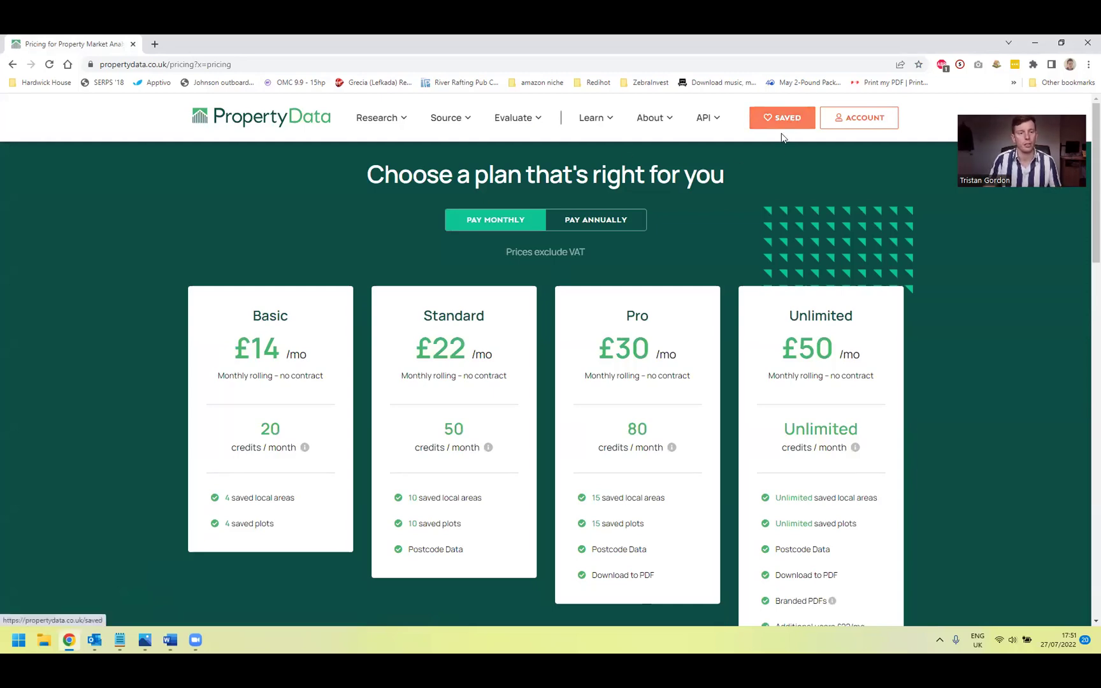
{"action": "left_click", "coordinate": [791, 115]}
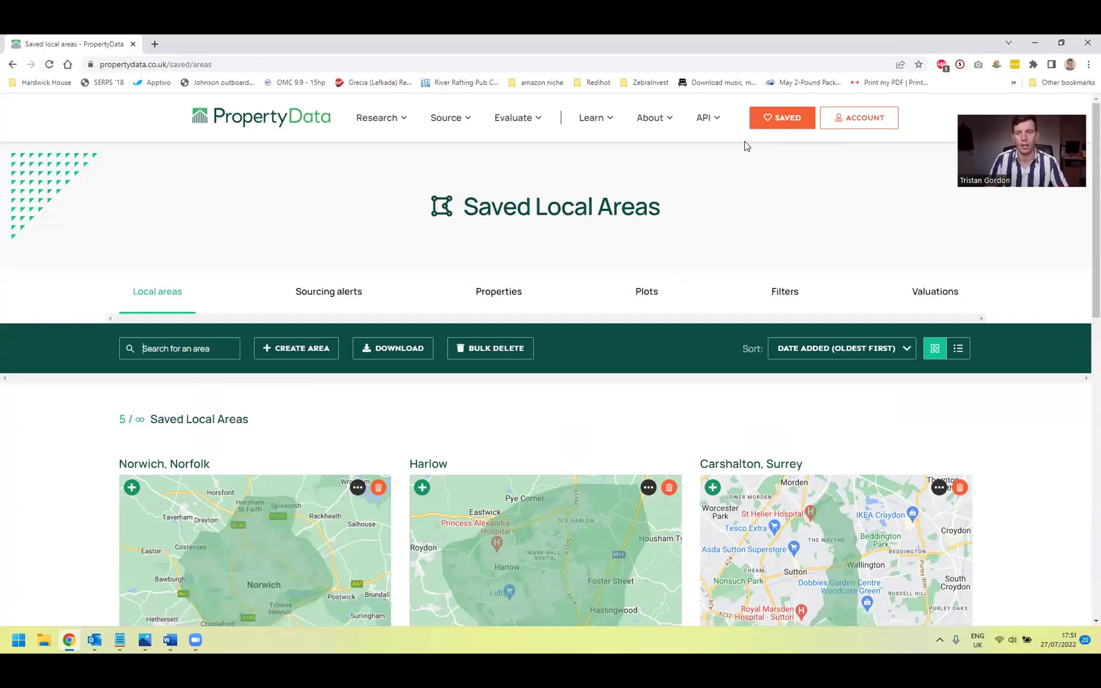
{"action": "left_click", "coordinate": [376, 117]}
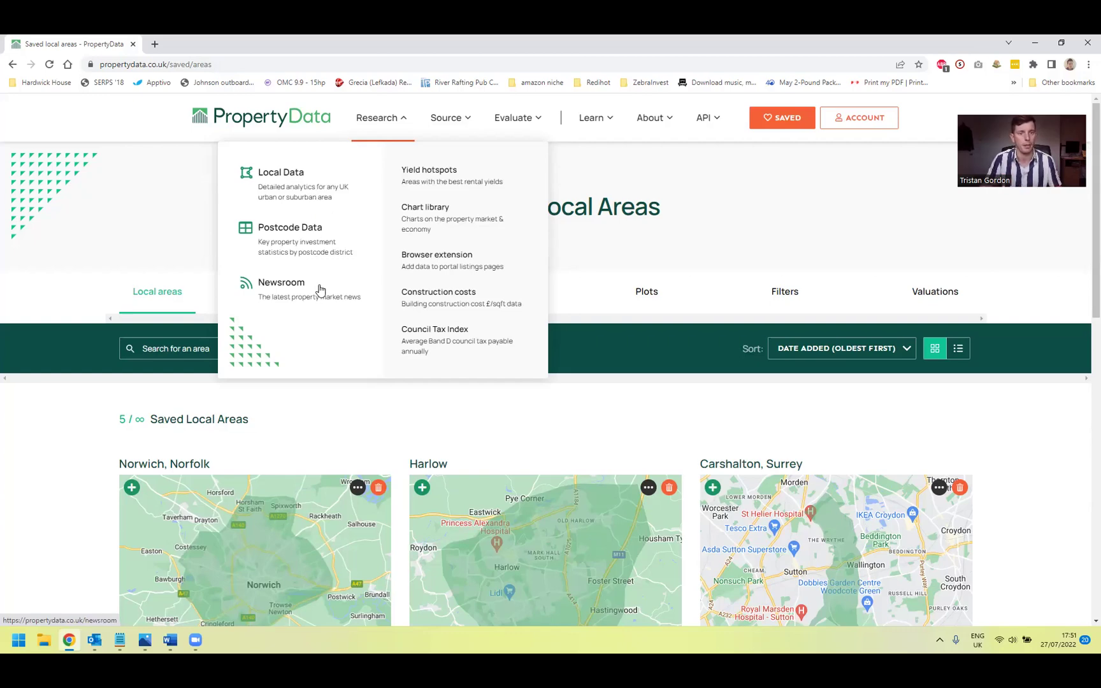
{"action": "scroll", "coordinate": [320, 290], "scroll_direction": "down", "scroll_amount": 2}
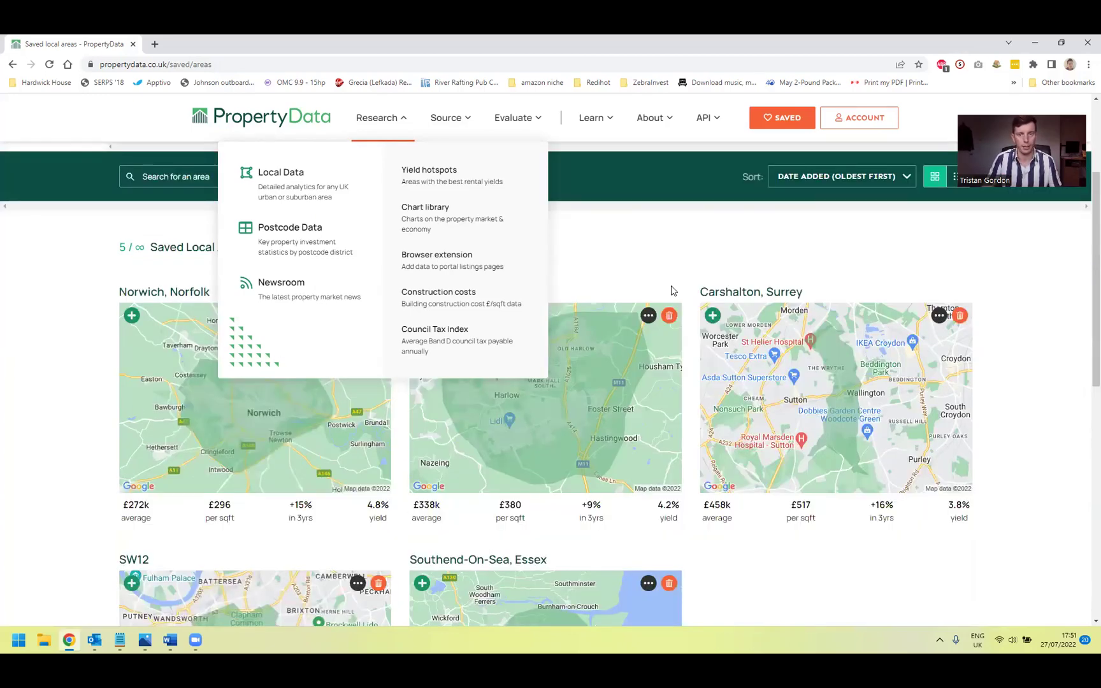
{"action": "left_click", "coordinate": [400, 118]}
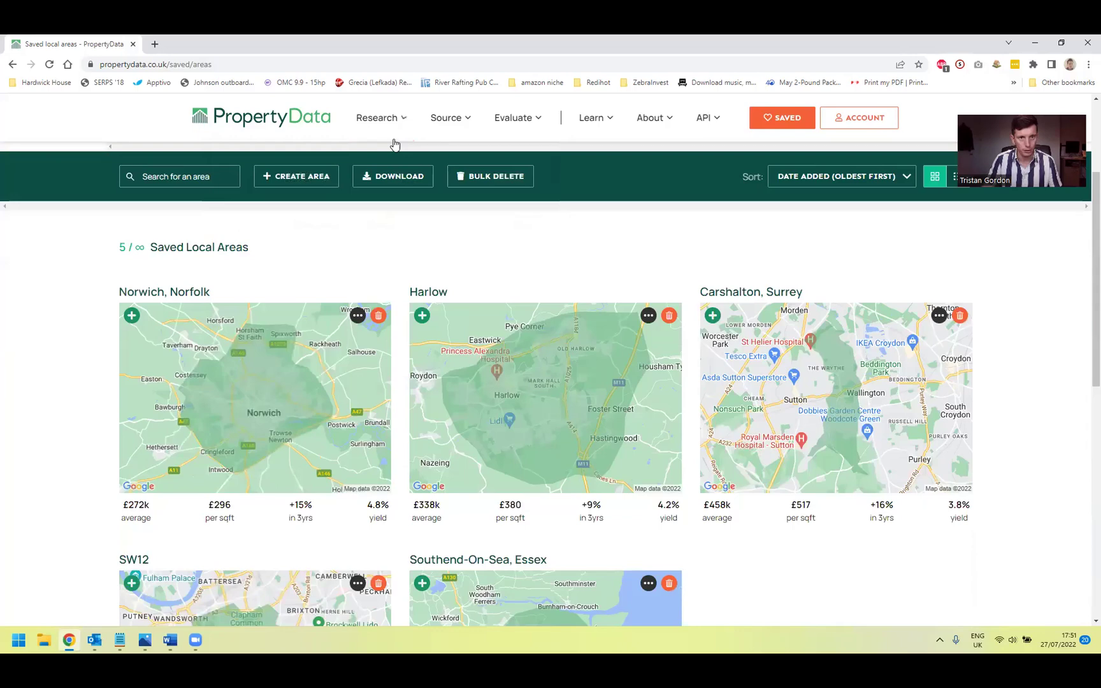
Step: Open the Local Data dashboard for the saved Norwich, Norfolk area in a separate browser tab
{"action": "left_click", "coordinate": [357, 315]}
{"action": "right_click", "coordinate": [339, 342]}
{"action": "left_click", "coordinate": [357, 354]}
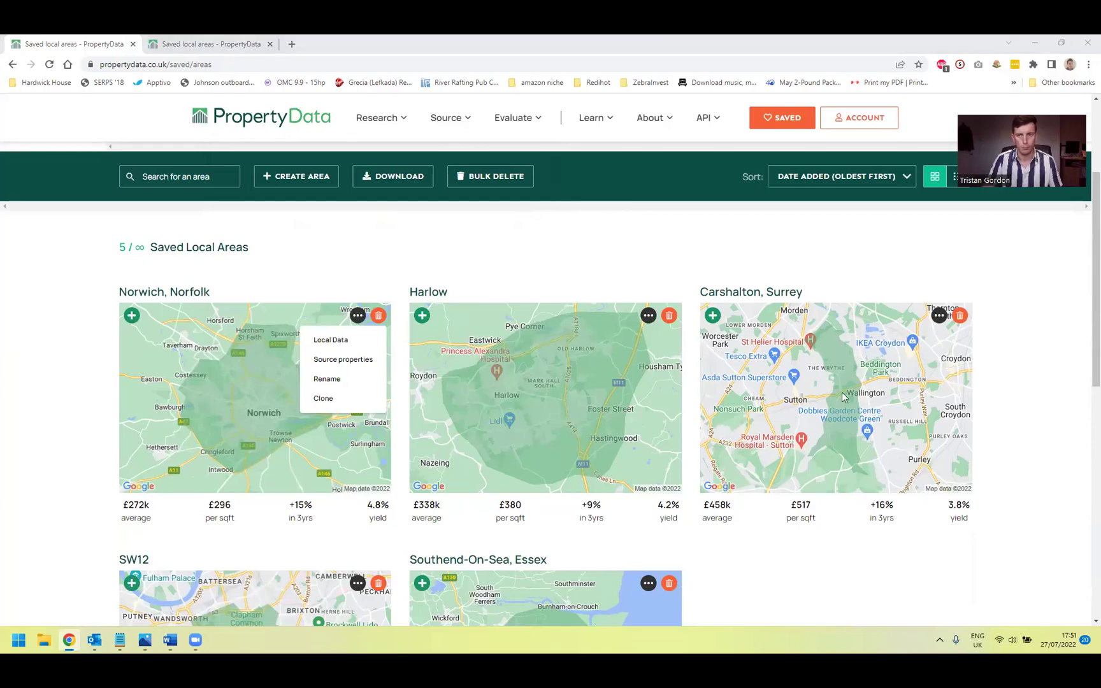
{"action": "left_click", "coordinate": [205, 43]}
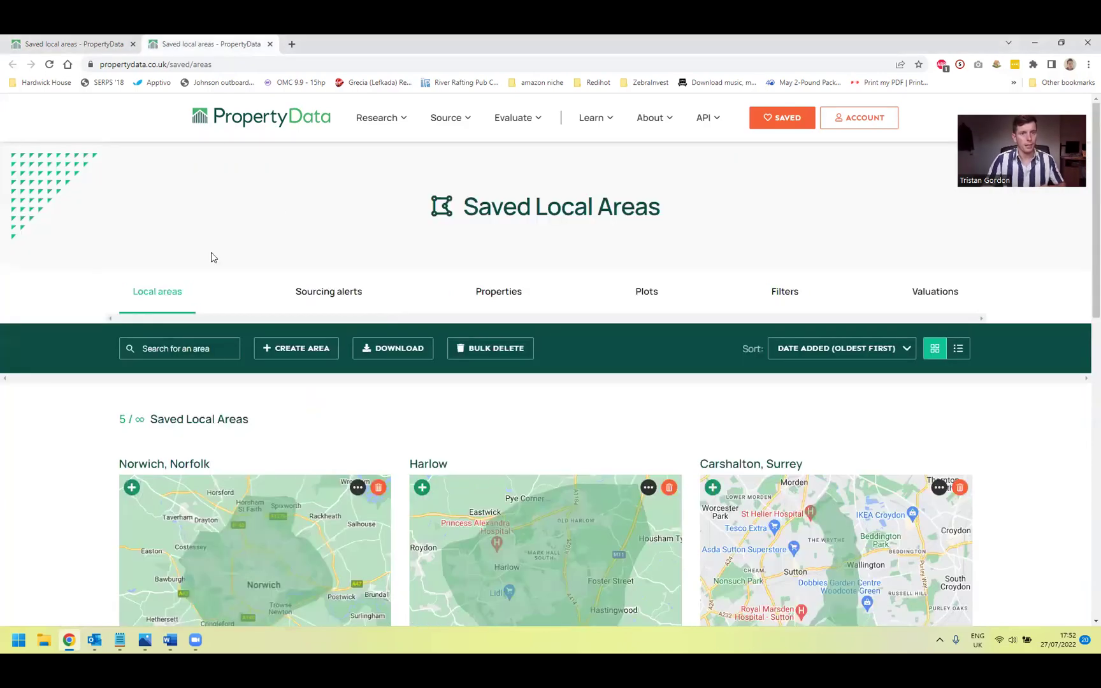
{"action": "scroll", "coordinate": [323, 337], "scroll_direction": "down", "scroll_amount": 3}
{"action": "left_click", "coordinate": [357, 316]}
{"action": "left_click", "coordinate": [341, 335]}
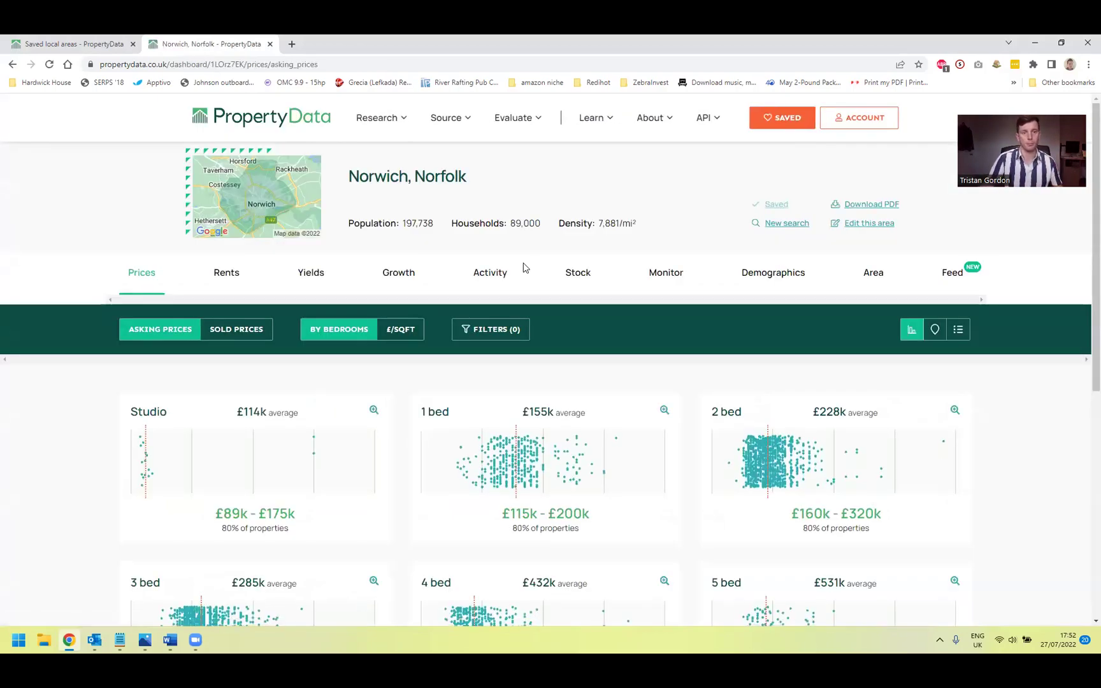
Step: Examine the Norwich asking price charts for each bedroom count, from studio to 5 bed
{"action": "scroll", "coordinate": [527, 268], "scroll_direction": "down", "scroll_amount": 3}
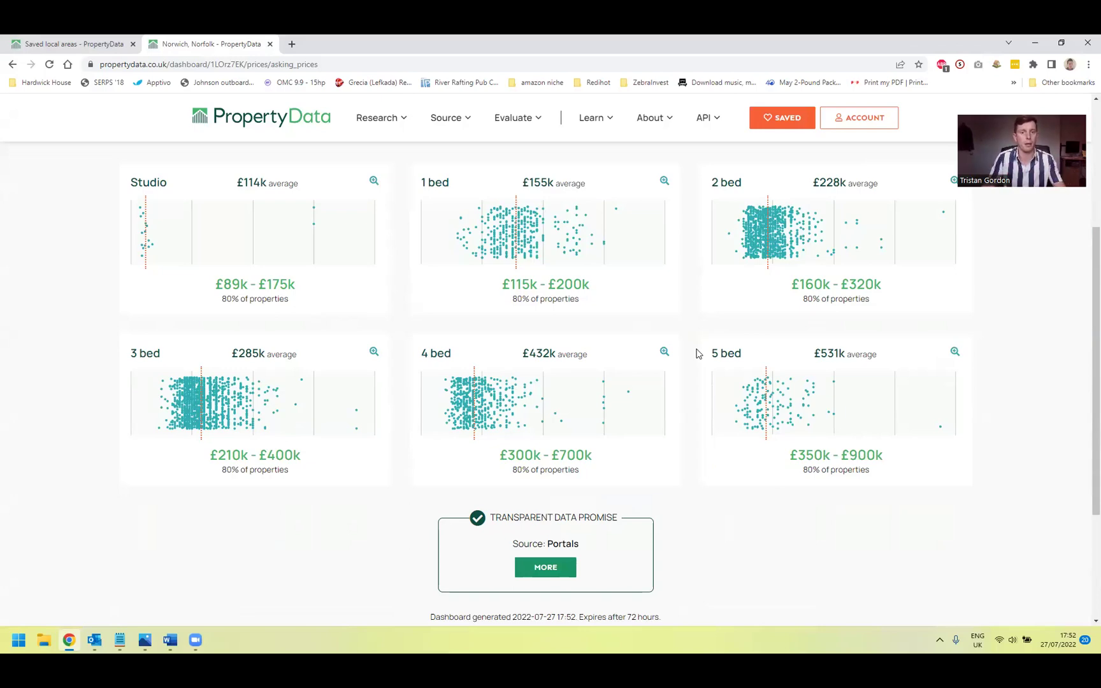
{"action": "scroll", "coordinate": [697, 354], "scroll_direction": "up", "scroll_amount": 3}
{"action": "scroll", "coordinate": [700, 344], "scroll_direction": "down", "scroll_amount": 3}
{"action": "scroll", "coordinate": [690, 352], "scroll_direction": "up", "scroll_amount": 3}
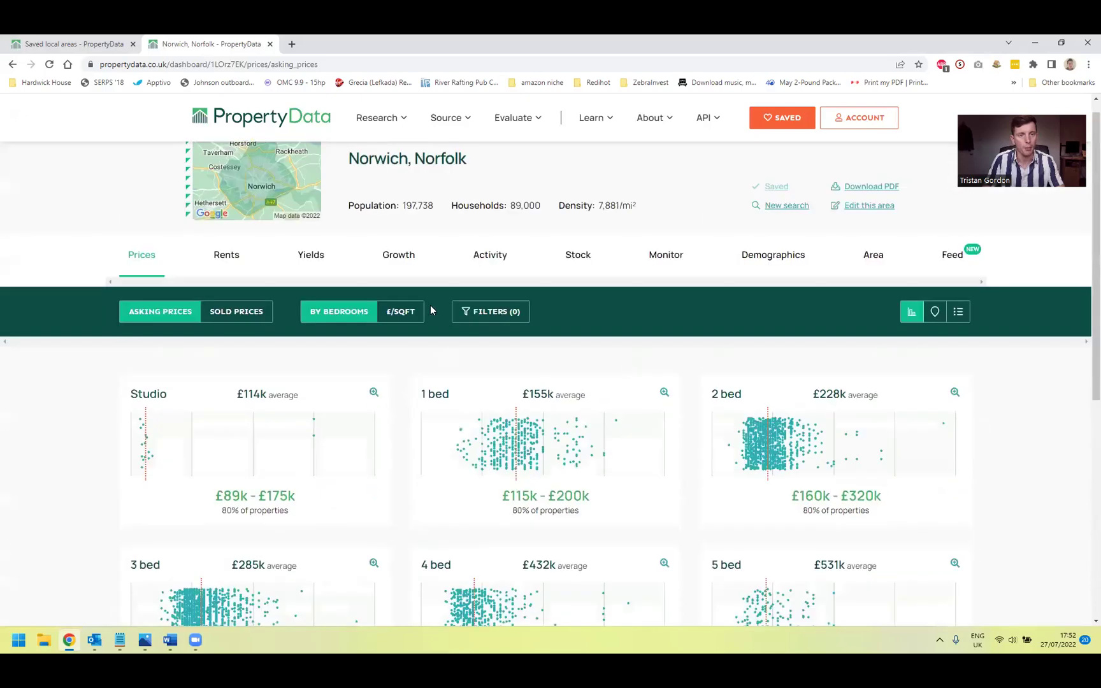
{"action": "scroll", "coordinate": [258, 395], "scroll_direction": "down", "scroll_amount": 1}
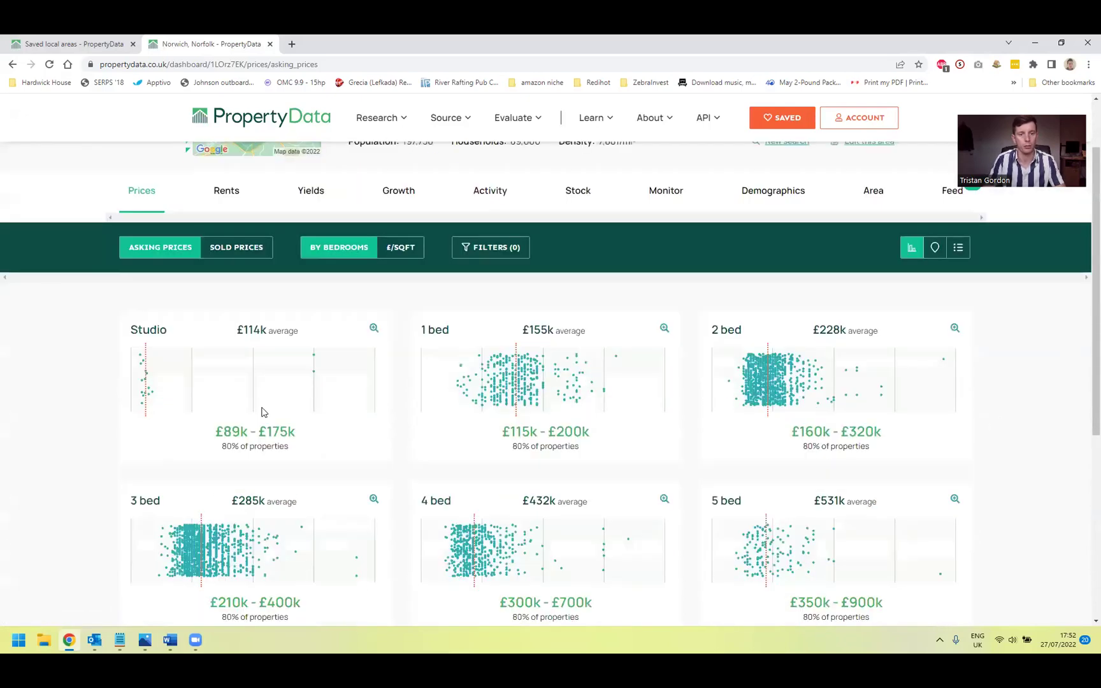
{"action": "scroll", "coordinate": [261, 411], "scroll_direction": "down", "scroll_amount": 1}
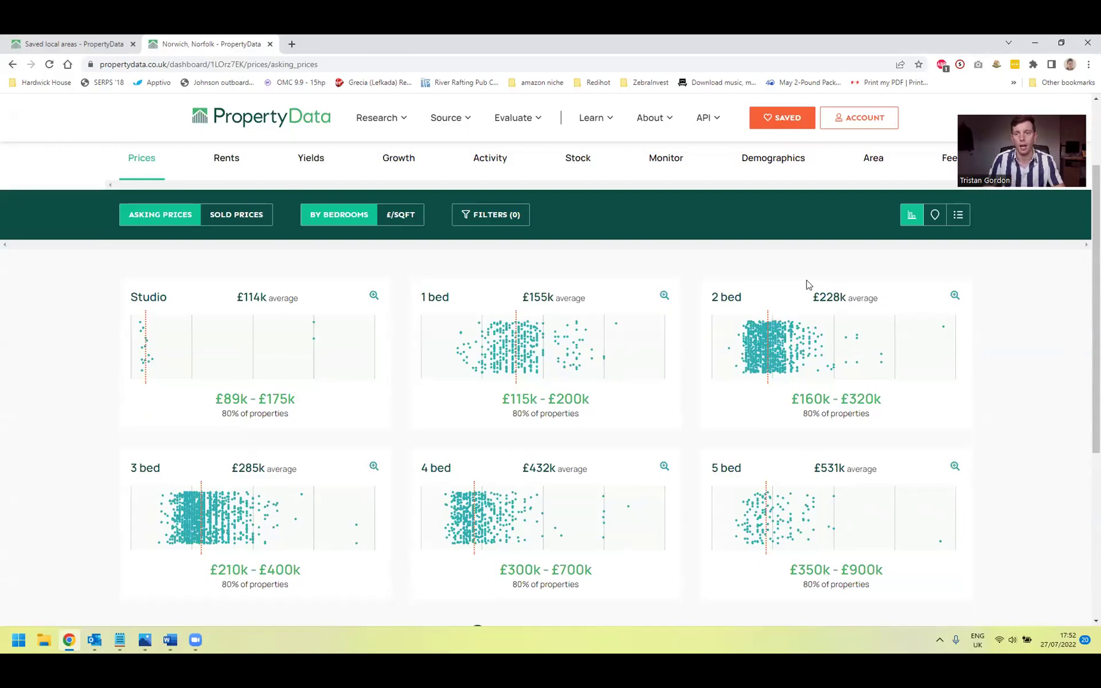
Step: View Norwich's sold prices both by bedrooms and by £/sqft
{"action": "left_click", "coordinate": [224, 215]}
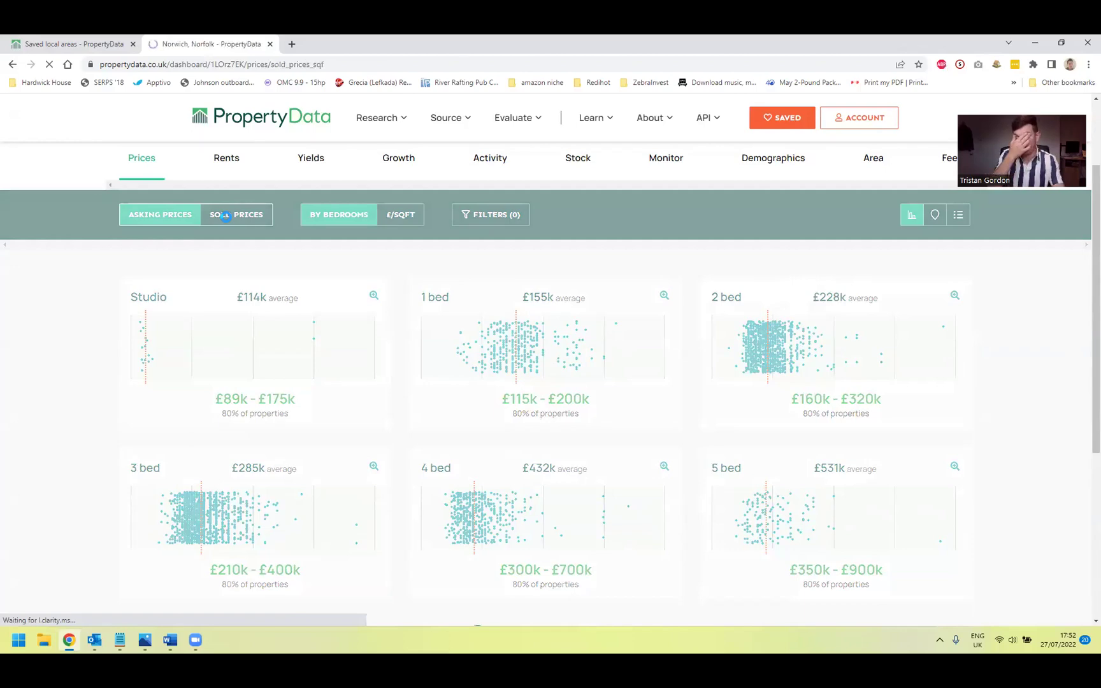
{"action": "scroll", "coordinate": [401, 244], "scroll_direction": "down", "scroll_amount": 3}
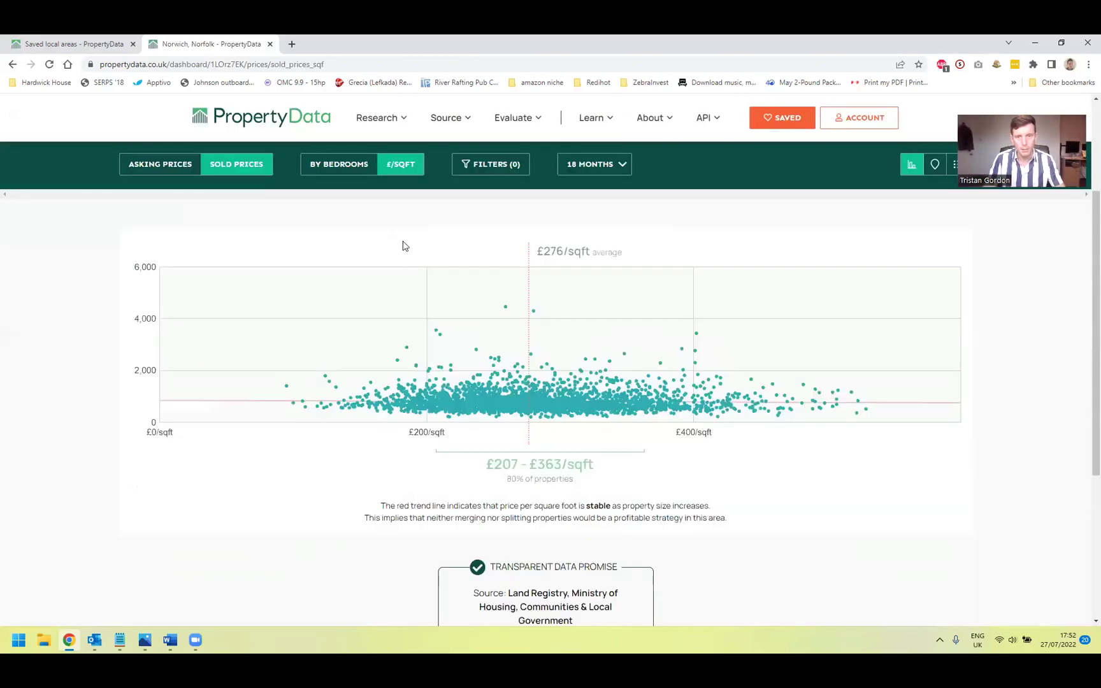
{"action": "left_click", "coordinate": [355, 159]}
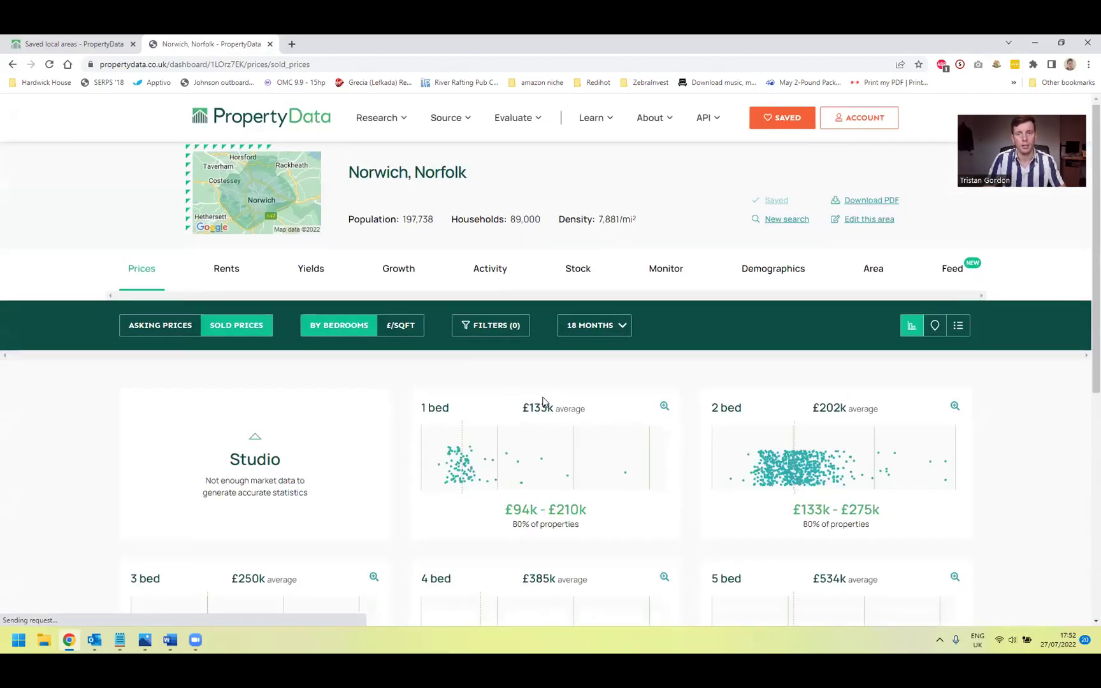
{"action": "scroll", "coordinate": [744, 288], "scroll_direction": "down", "scroll_amount": 3}
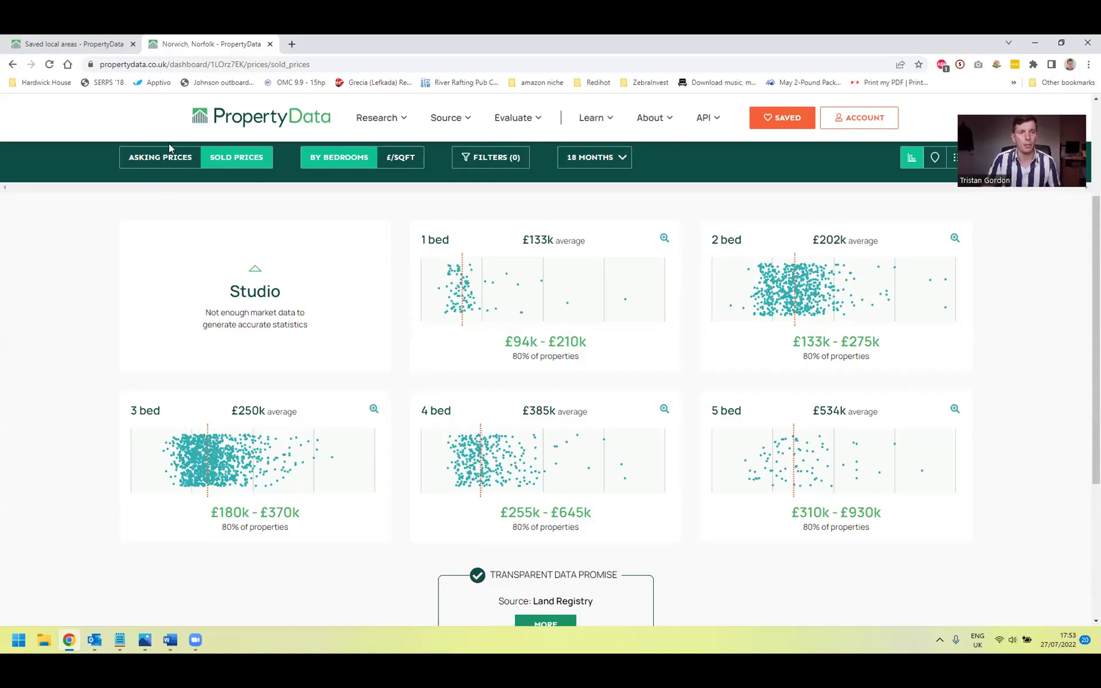
{"action": "left_click", "coordinate": [389, 156]}
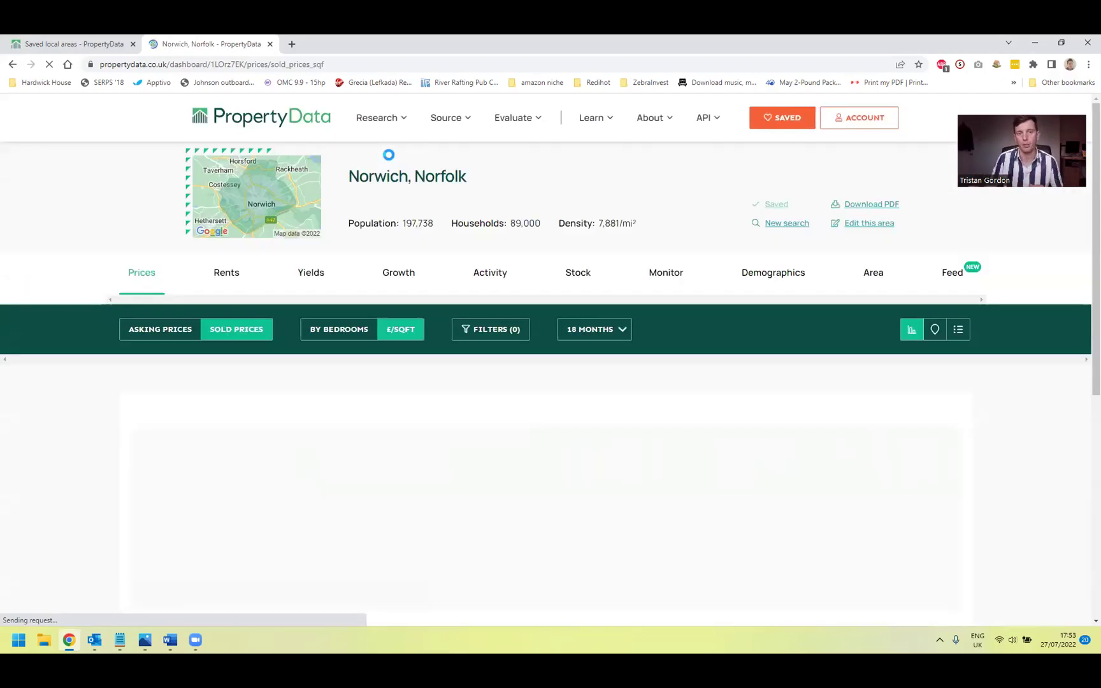
{"action": "scroll", "coordinate": [442, 270], "scroll_direction": "down", "scroll_amount": 3}
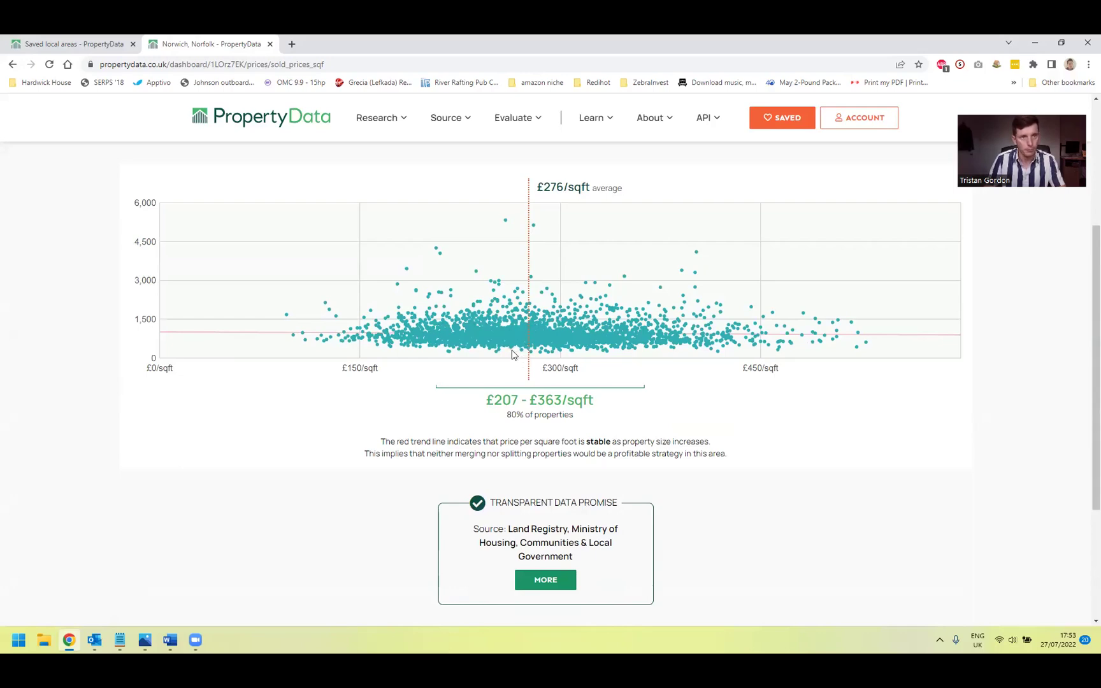
Step: Return to the saved areas page and open the Postcode Data table from there in a new tab
{"action": "left_click", "coordinate": [124, 40]}
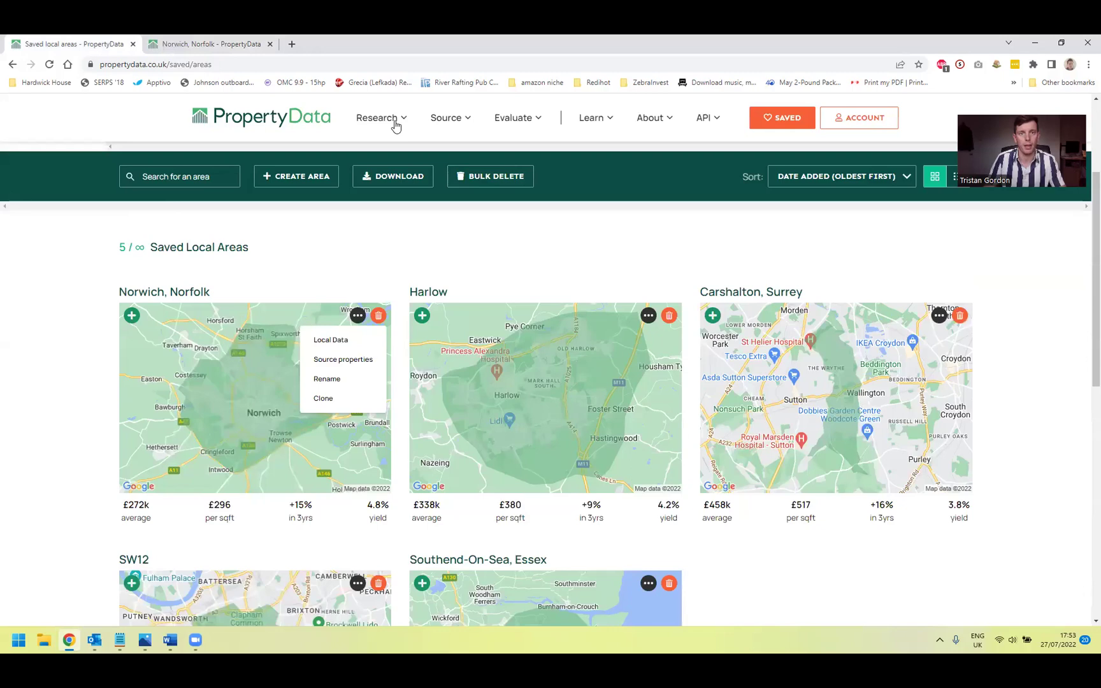
{"action": "mouse_move", "coordinate": [395, 125]}
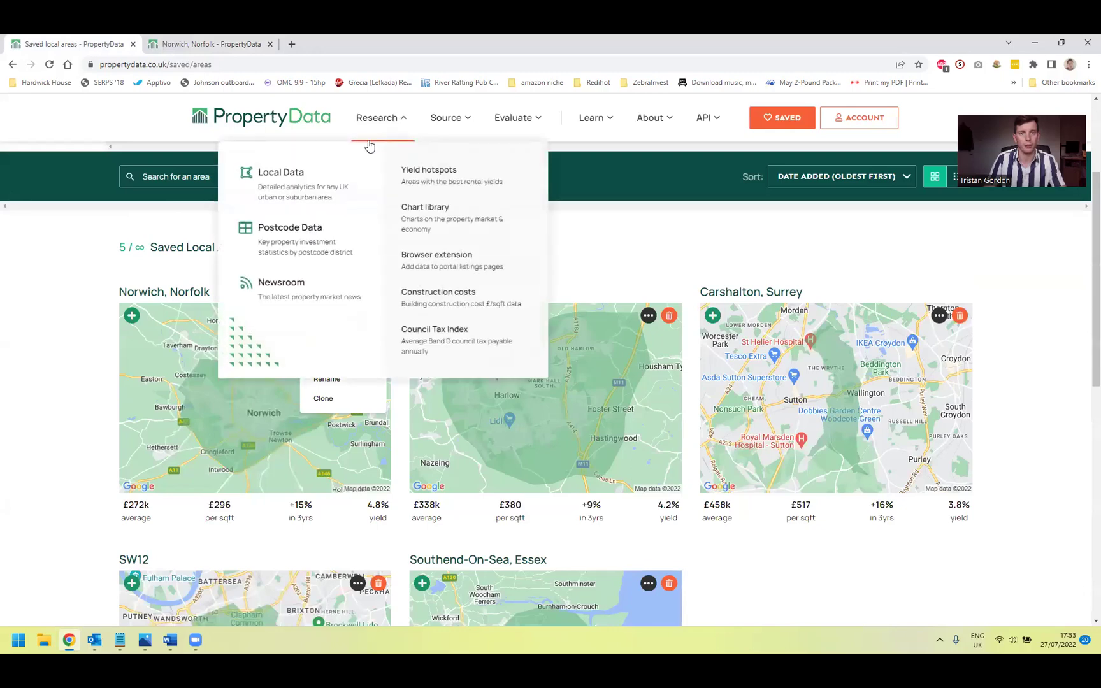
{"action": "right_click", "coordinate": [292, 248]}
{"action": "left_click", "coordinate": [325, 255]}
{"action": "left_click", "coordinate": [223, 44]}
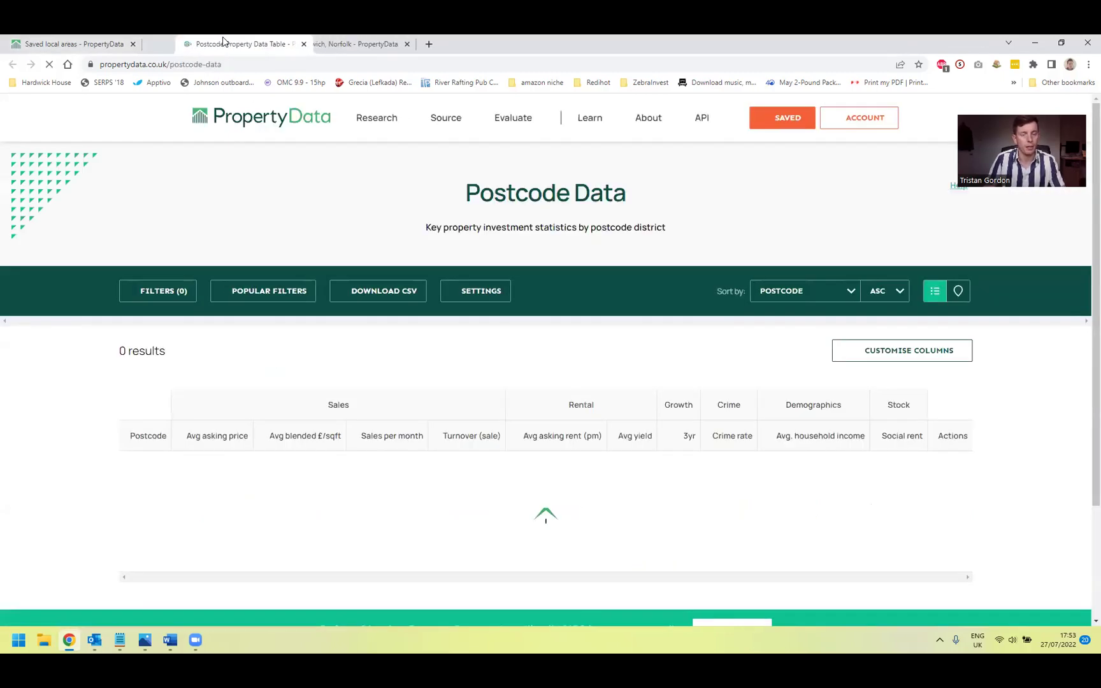
{"action": "scroll", "coordinate": [81, 363], "scroll_direction": "down", "scroll_amount": 2}
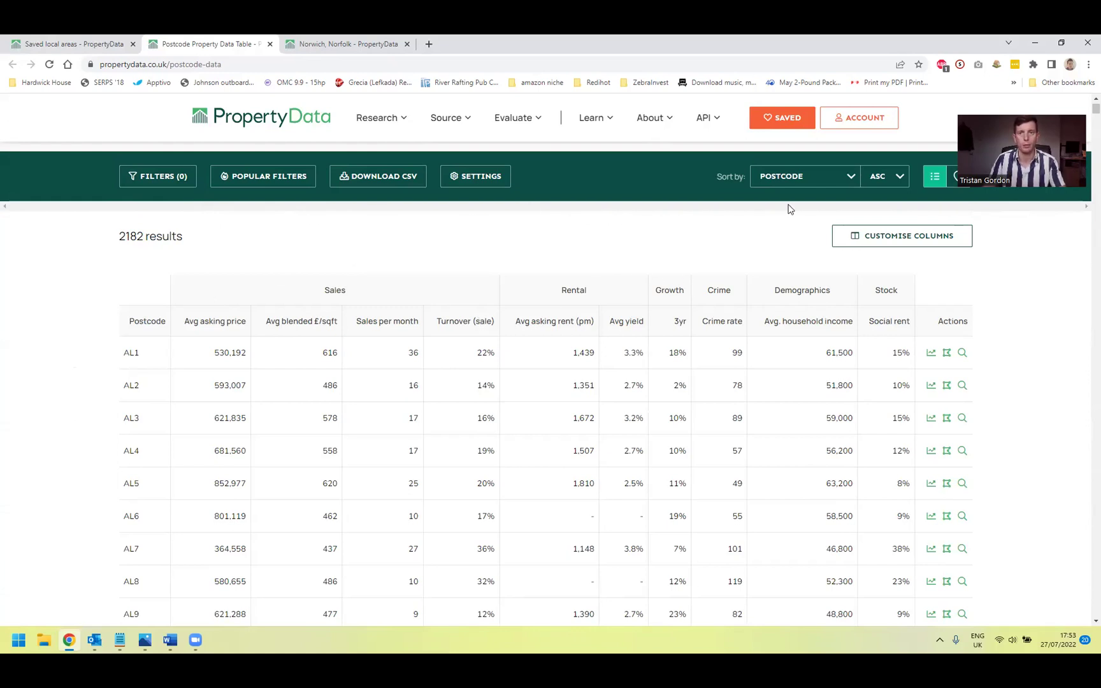
Step: Sort the postcode table by average yield in descending order
{"action": "left_click", "coordinate": [812, 182]}
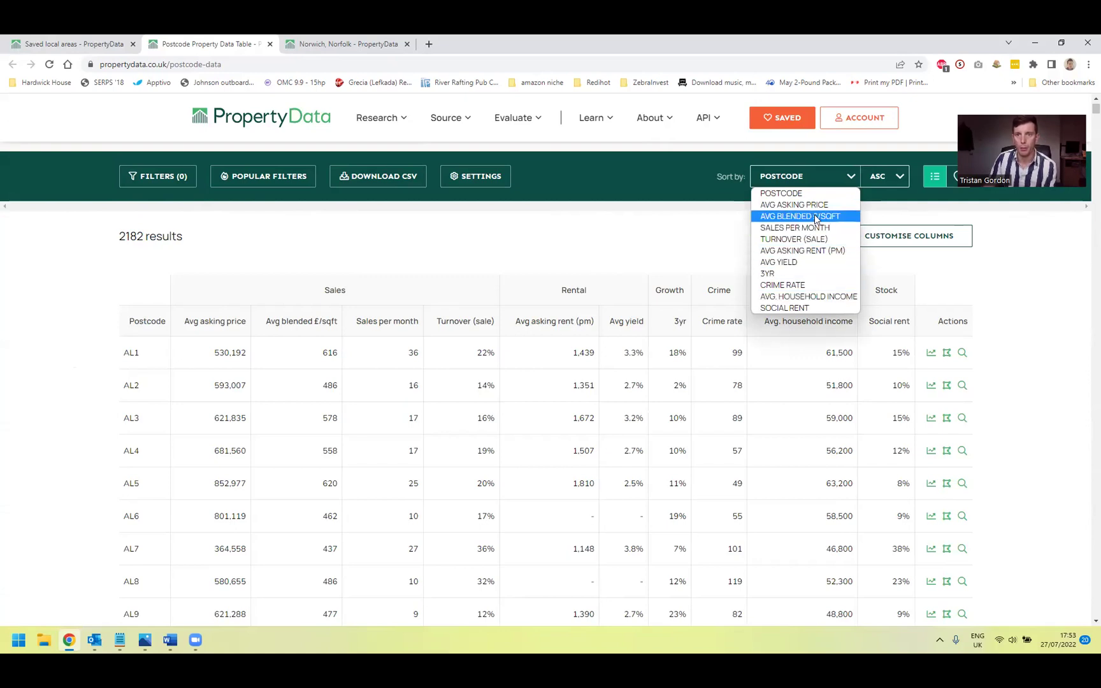
{"action": "left_click", "coordinate": [806, 262]}
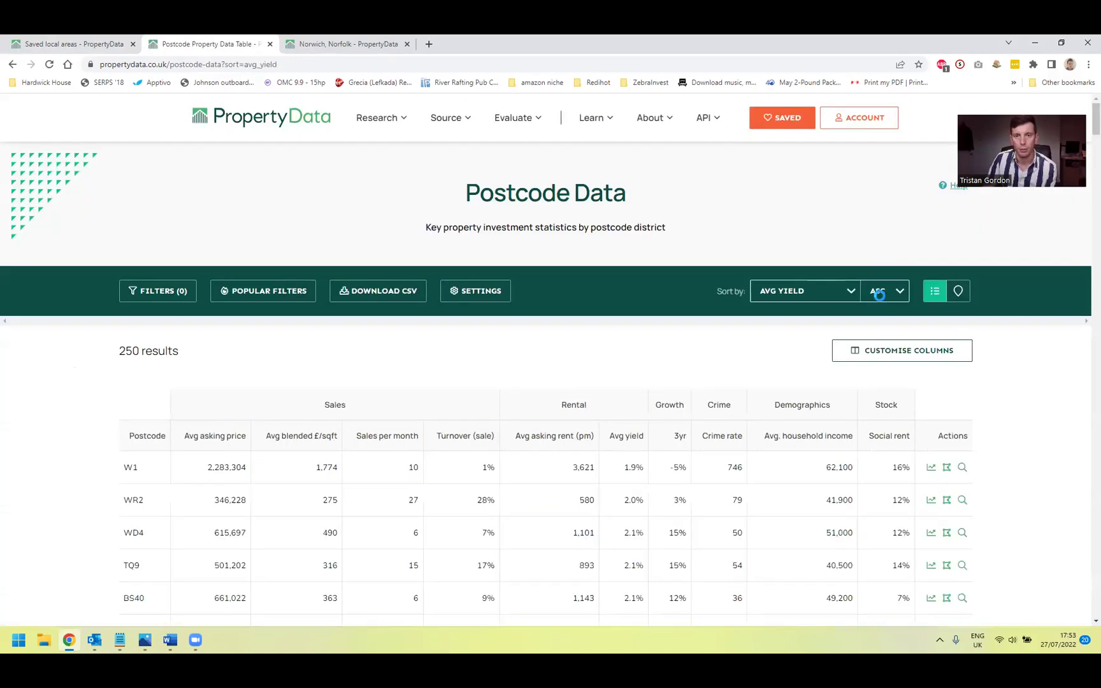
{"action": "left_click", "coordinate": [879, 294]}
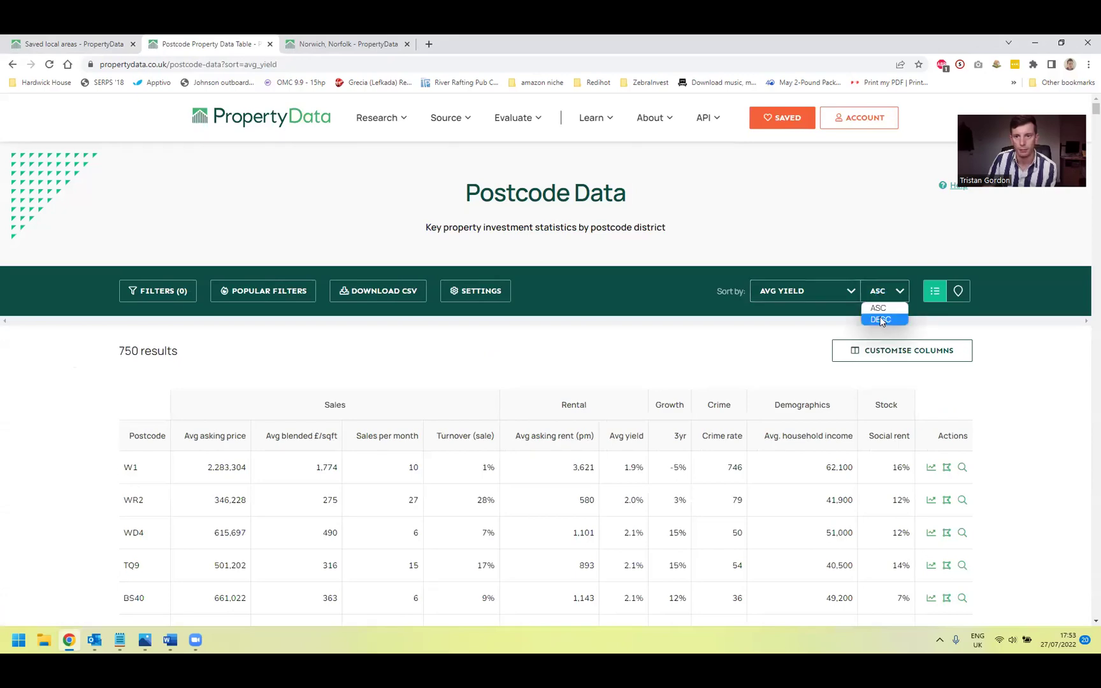
{"action": "left_click", "coordinate": [881, 318]}
{"action": "scroll", "coordinate": [749, 327], "scroll_direction": "down", "scroll_amount": 2}
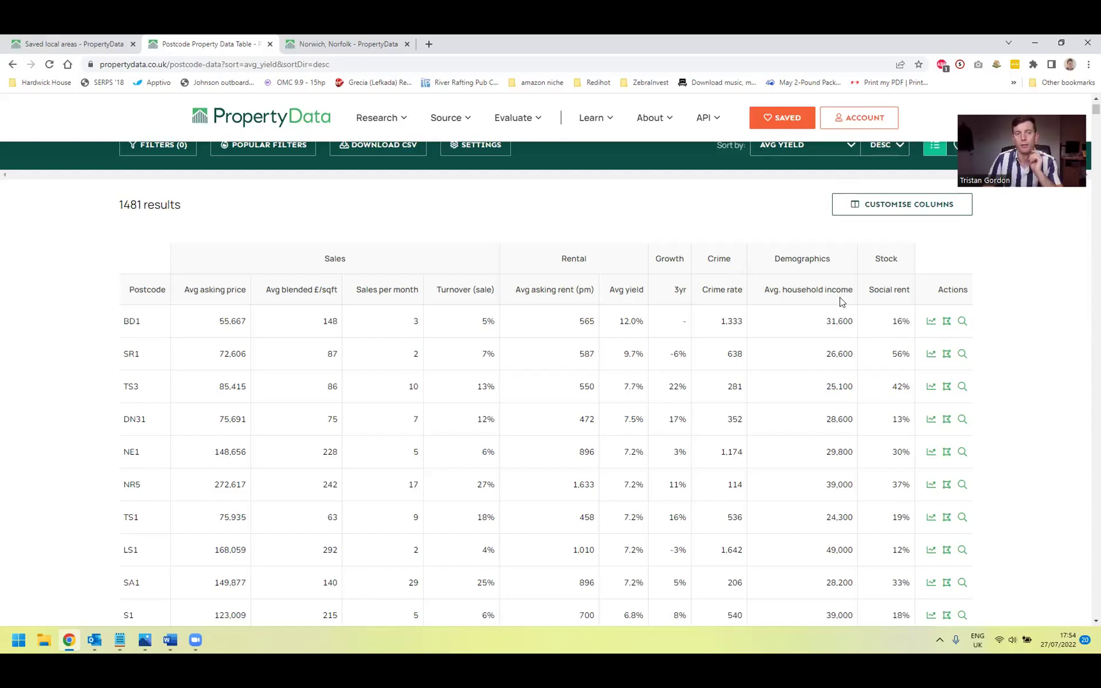
Step: View the average price chart for postcode BD1, close it, and look through the yield-sorted postcode table
{"action": "left_click", "coordinate": [930, 323]}
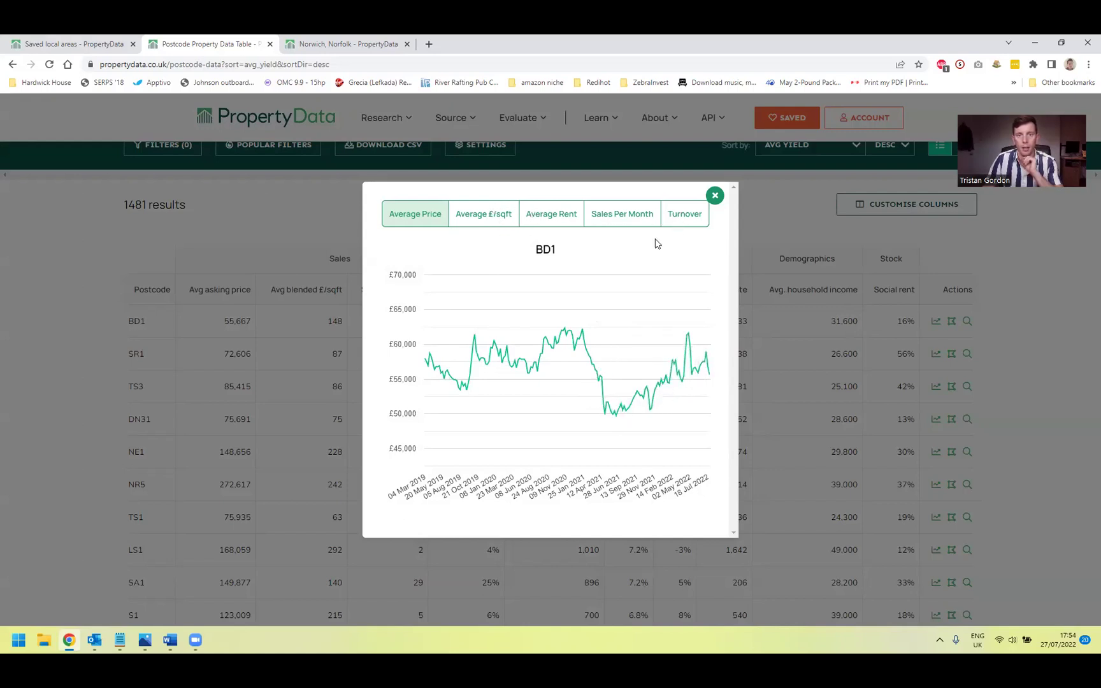
{"action": "left_click", "coordinate": [714, 195]}
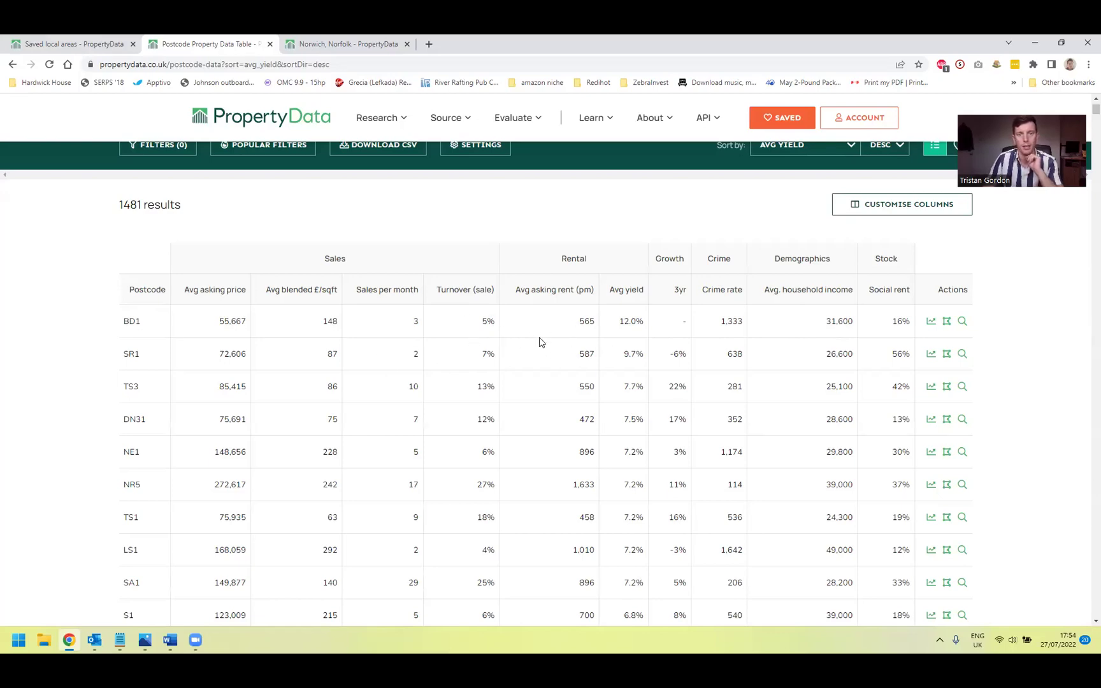
{"action": "scroll", "coordinate": [539, 337], "scroll_direction": "up", "scroll_amount": 5}
{"action": "scroll", "coordinate": [555, 339], "scroll_direction": "down", "scroll_amount": 6}
{"action": "scroll", "coordinate": [484, 354], "scroll_direction": "up", "scroll_amount": 3}
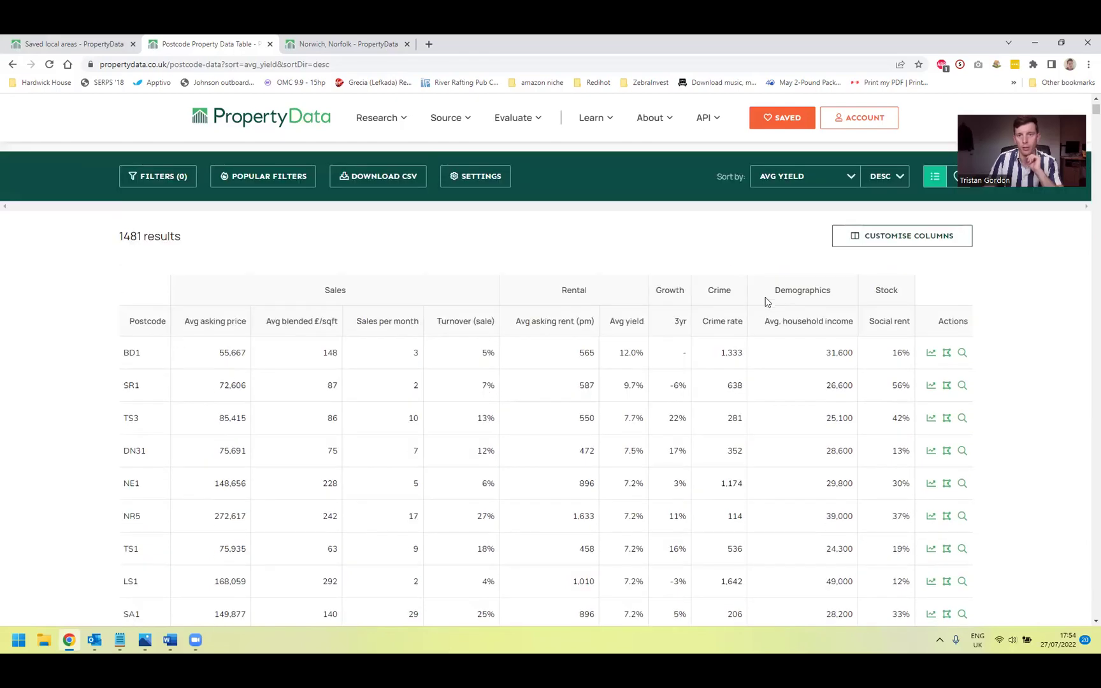
{"action": "scroll", "coordinate": [389, 364], "scroll_direction": "down", "scroll_amount": 15}
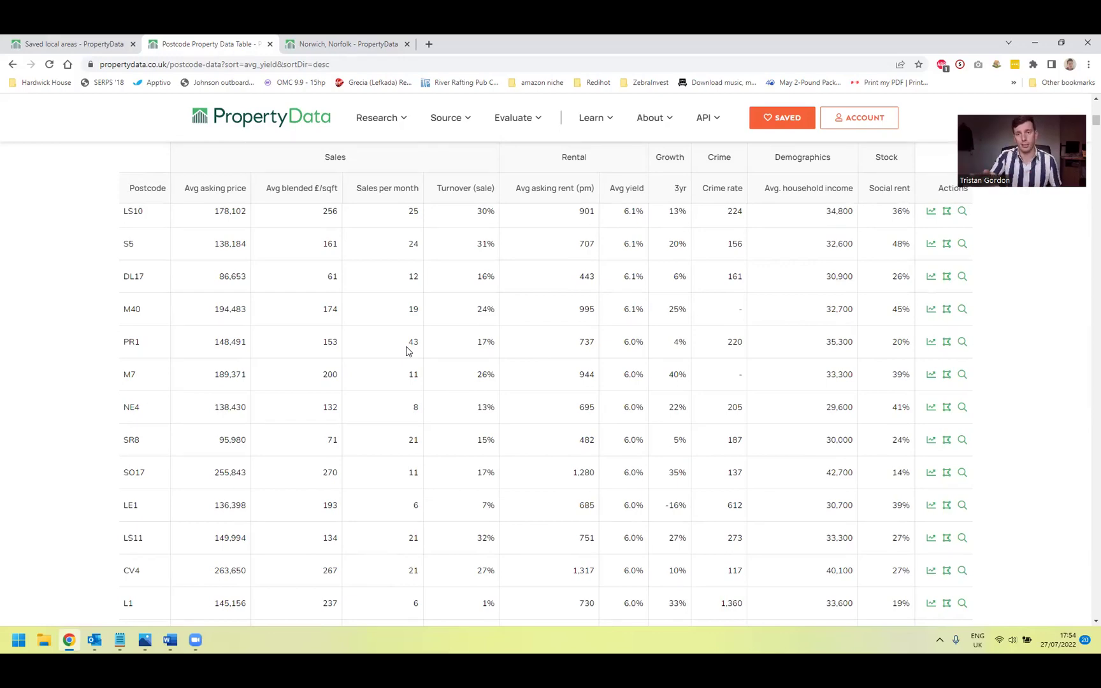
{"action": "scroll", "coordinate": [407, 350], "scroll_direction": "up", "scroll_amount": 17}
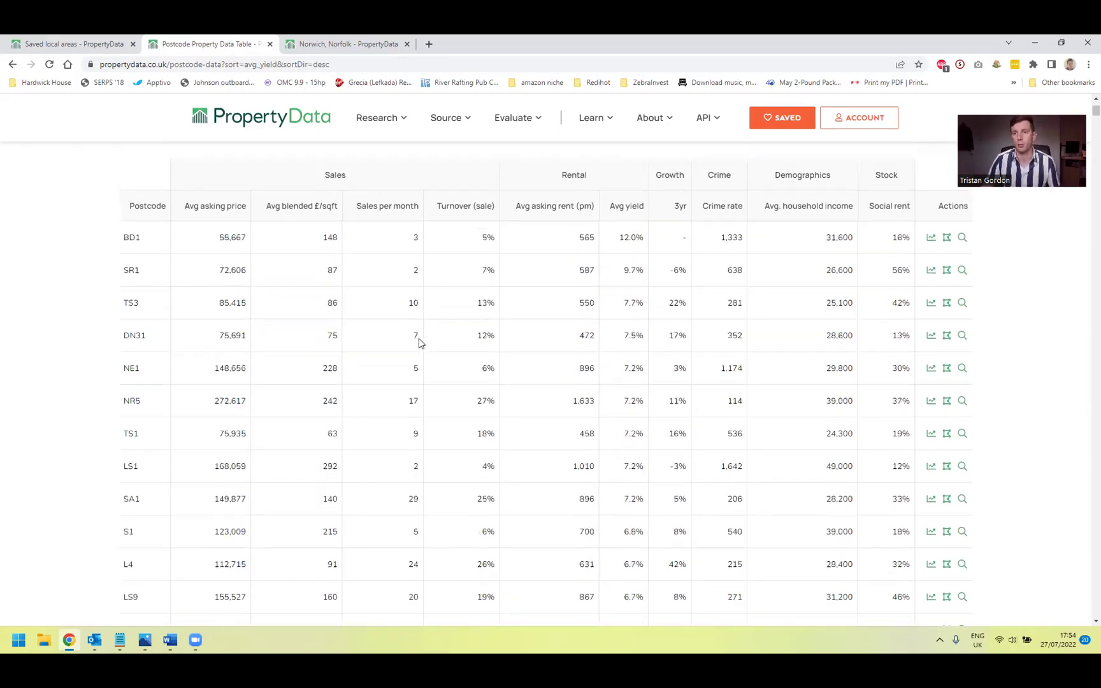
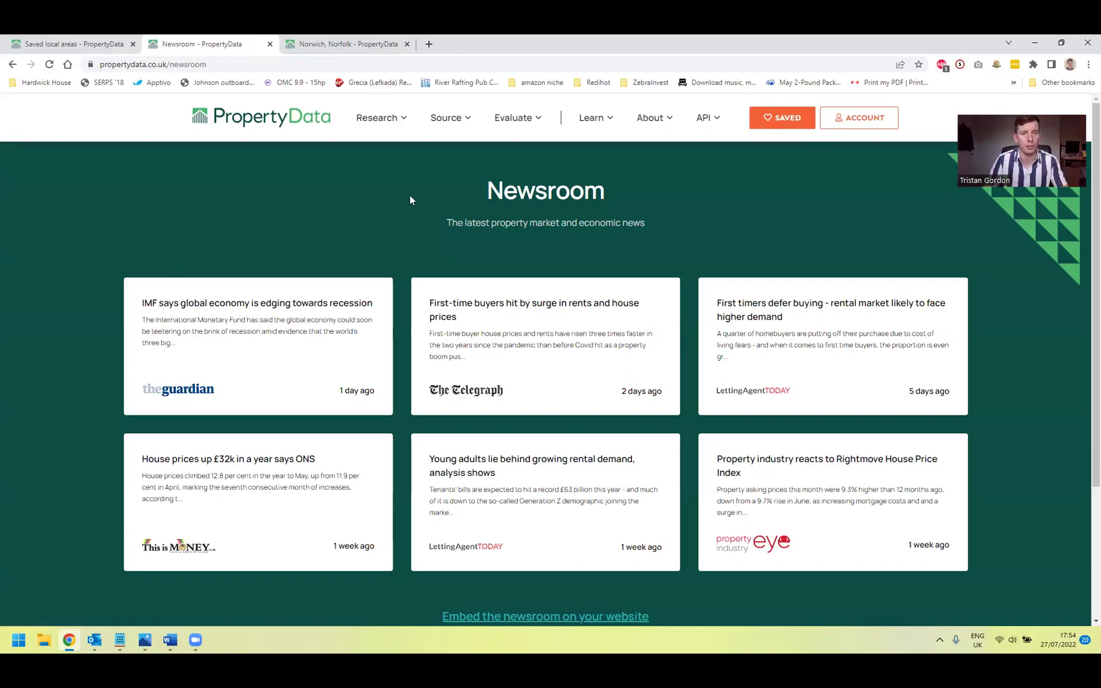
Step: Look through the latest property market and economic articles in the Newsroom
{"action": "scroll", "coordinate": [416, 202], "scroll_direction": "down", "scroll_amount": 3}
{"action": "scroll", "coordinate": [450, 233], "scroll_direction": "up", "scroll_amount": 3}
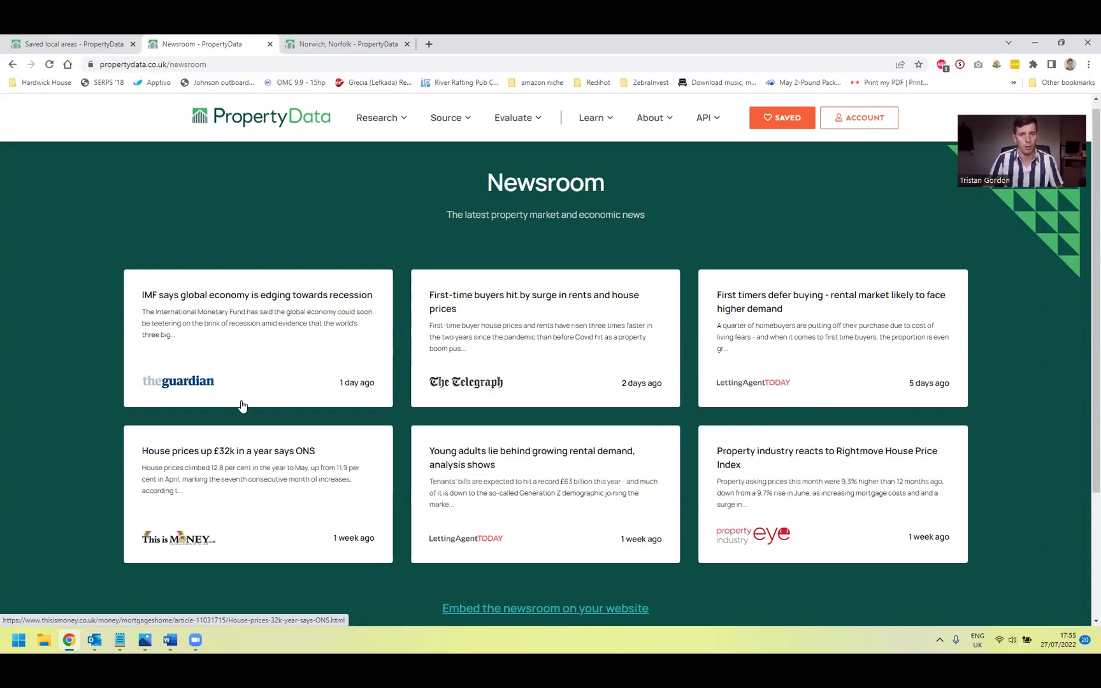
Step: Skim the Newsroom page down to its footer and back, and bring up the list of research tools
{"action": "scroll", "coordinate": [809, 419], "scroll_direction": "down", "scroll_amount": 3}
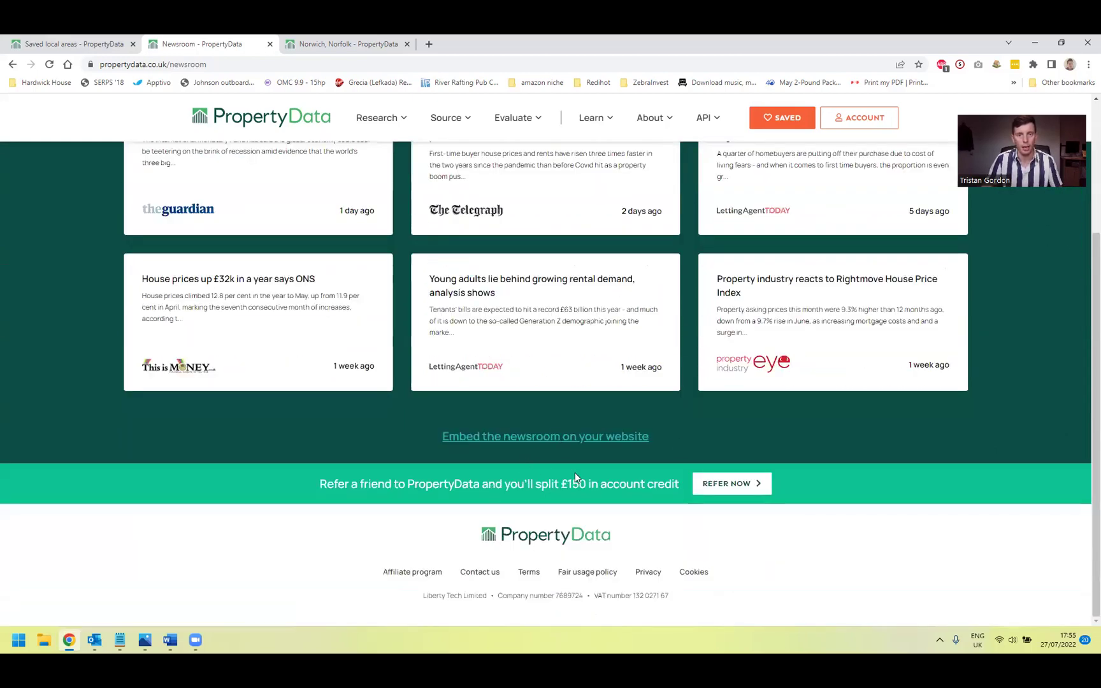
{"action": "scroll", "coordinate": [575, 476], "scroll_direction": "up", "scroll_amount": 3}
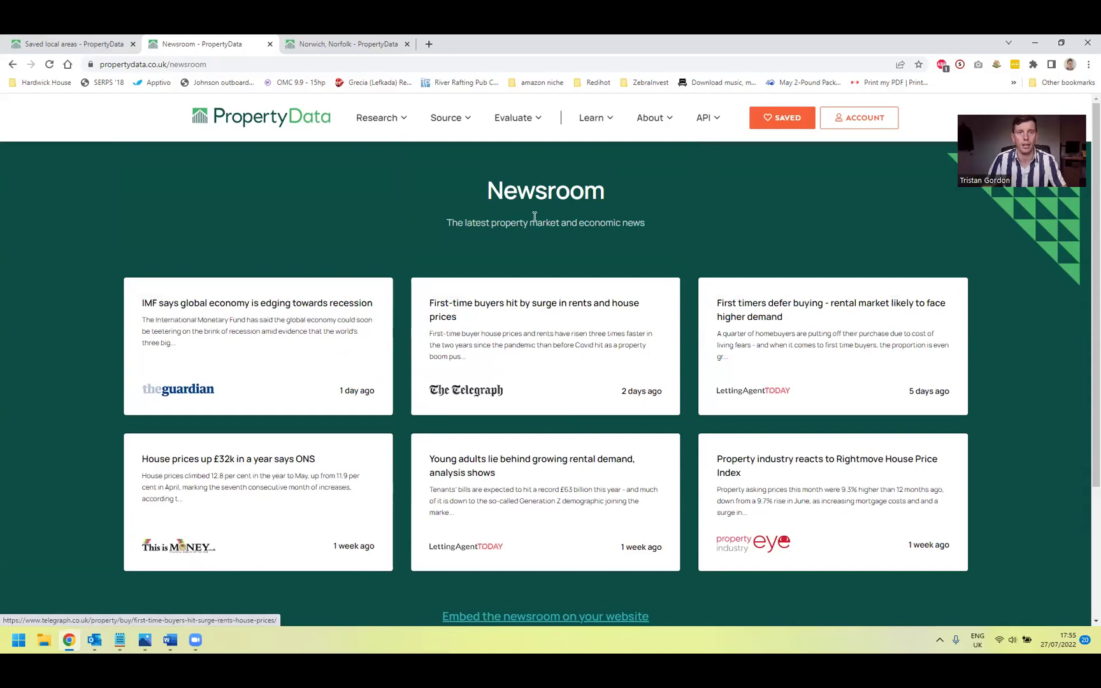
{"action": "left_click", "coordinate": [391, 121]}
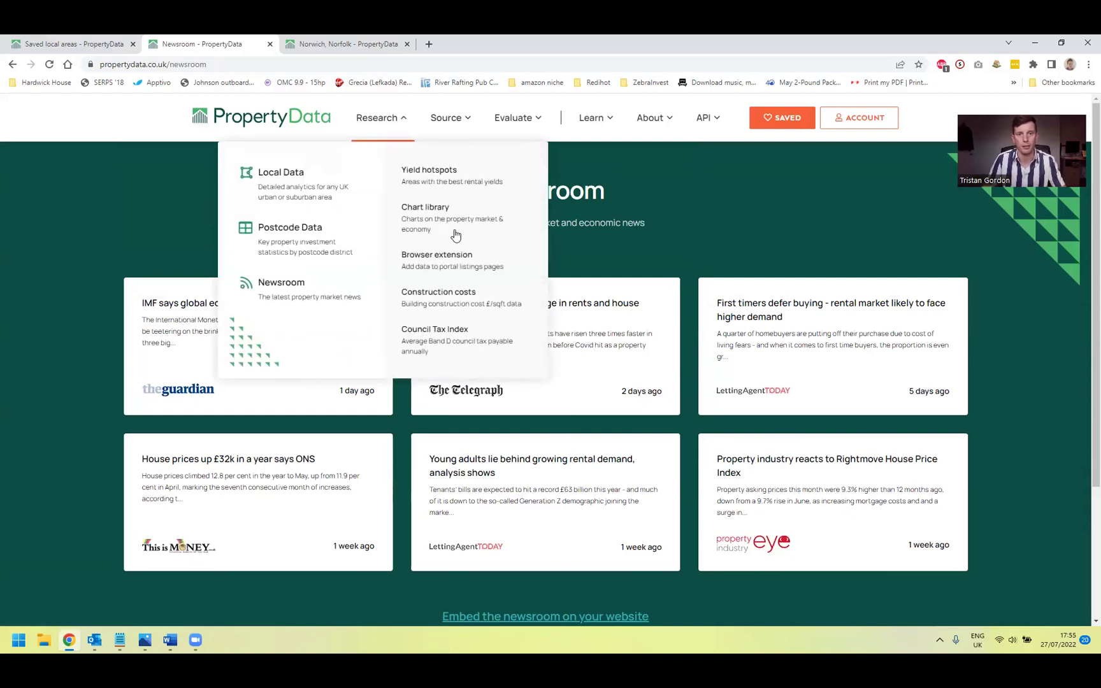
Step: Open the Rightmove listing for the 2 bedroom King Street apartment in Norwich in a new tab and review its PropertyData extension figures
{"action": "left_click", "coordinate": [428, 44]}
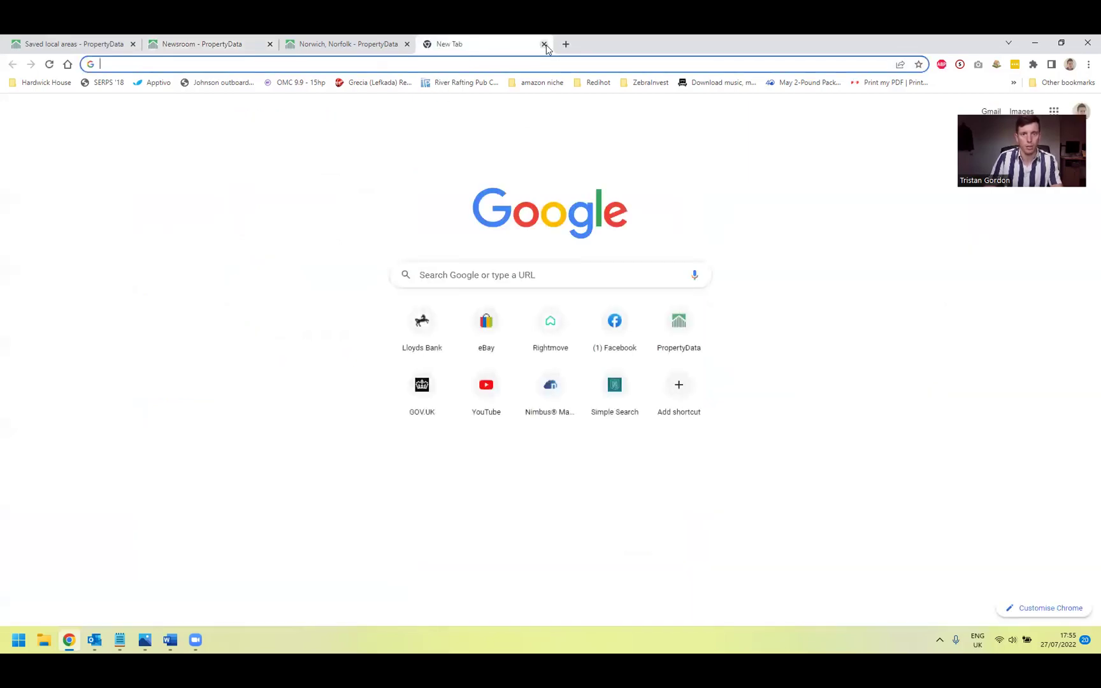
{"action": "type", "text": "rightt"}
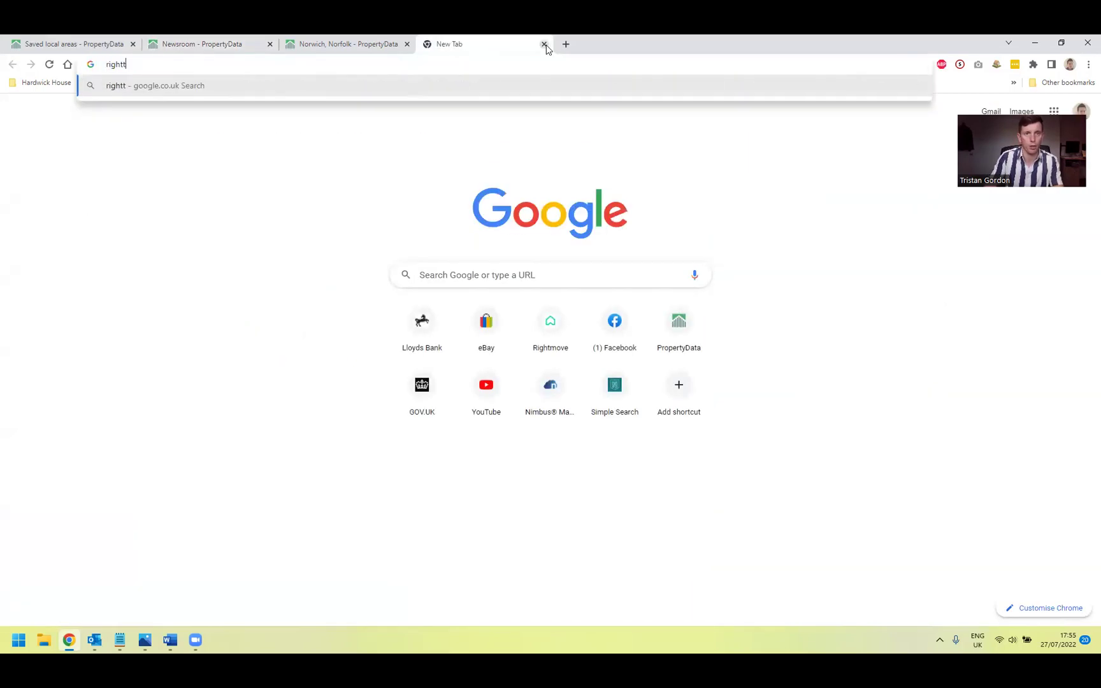
{"action": "key", "text": "BackSpace"}
{"action": "key", "text": "Down"}
{"action": "key", "text": "Down"}
{"action": "key", "text": "Down"}
{"action": "key", "text": "Down"}
{"action": "key", "text": "Down"}
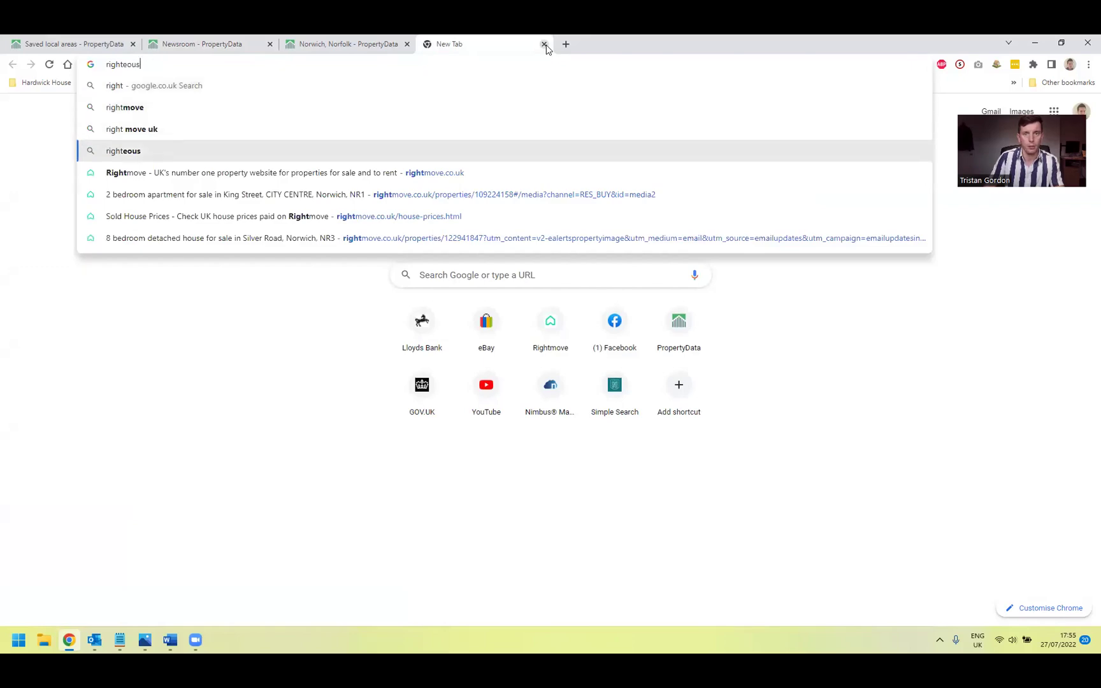
{"action": "key", "text": "Return"}
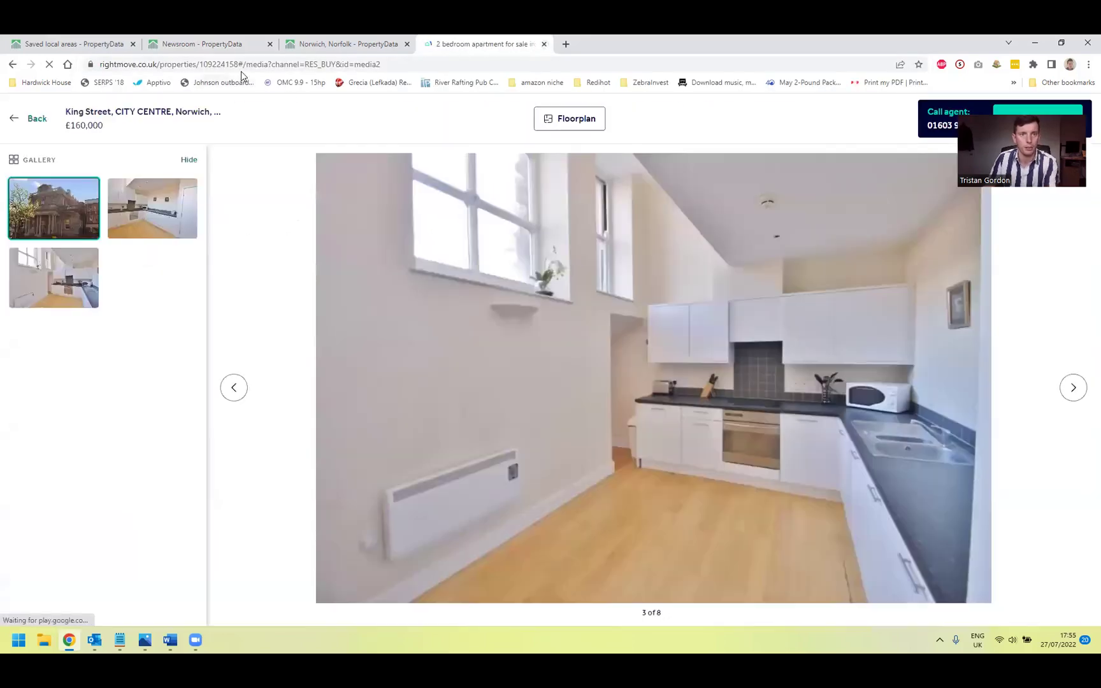
{"action": "key", "text": "Escape"}
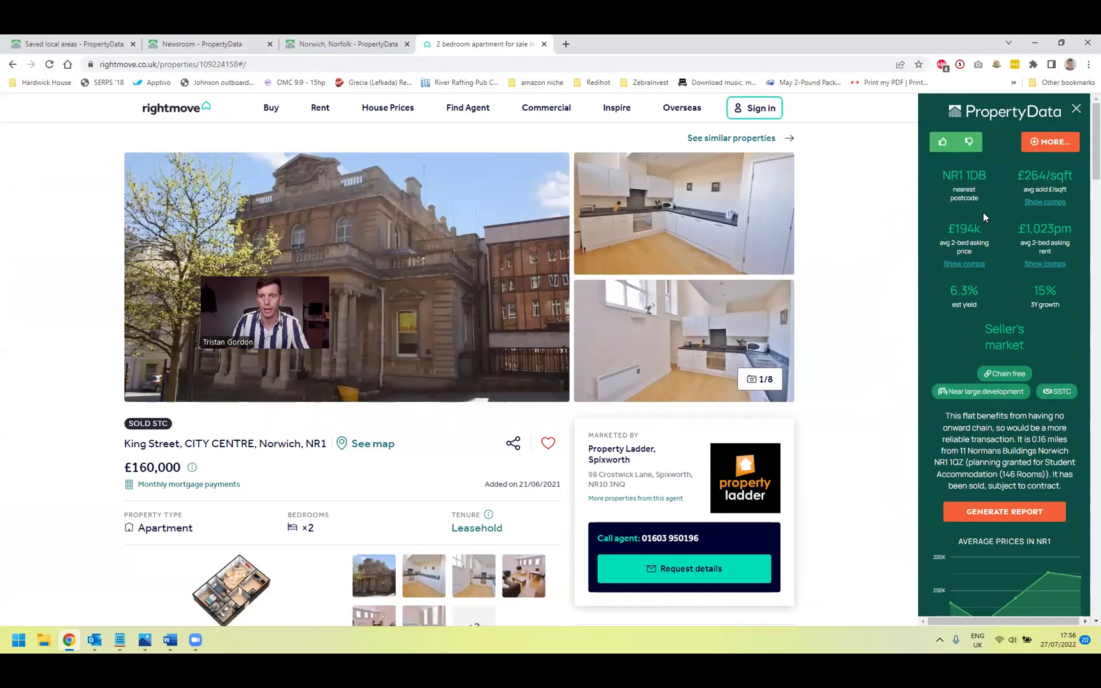
{"action": "scroll", "coordinate": [984, 218], "scroll_direction": "down", "scroll_amount": 5}
Step: Close the Newsroom page and open the full set of on-market sourcing categories from the Norwich page
{"action": "left_click", "coordinate": [210, 44]}
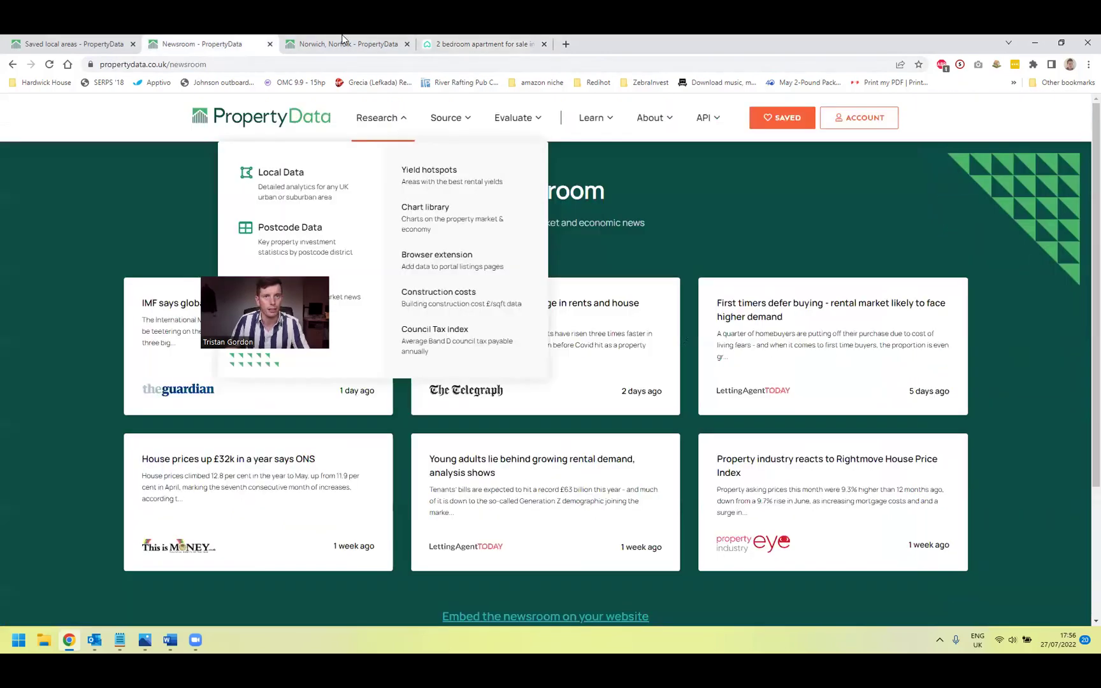
{"action": "left_click", "coordinate": [342, 40]}
{"action": "left_click", "coordinate": [384, 118]}
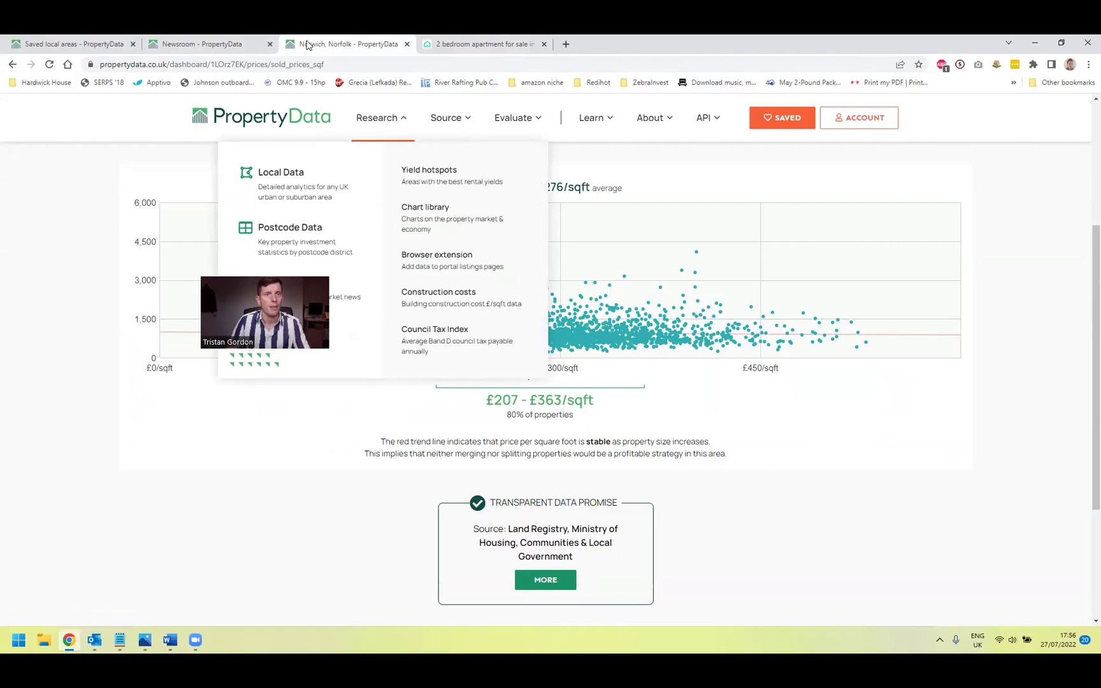
{"action": "left_click", "coordinate": [269, 44]}
{"action": "left_click", "coordinate": [459, 119]}
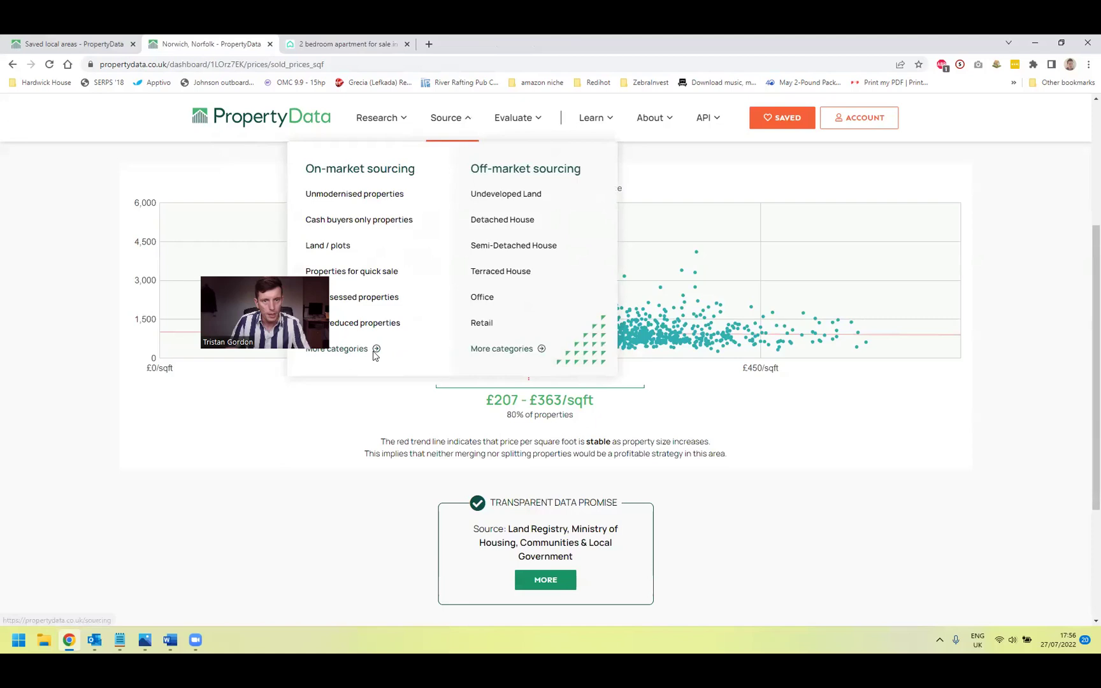
{"action": "left_click", "coordinate": [374, 354]}
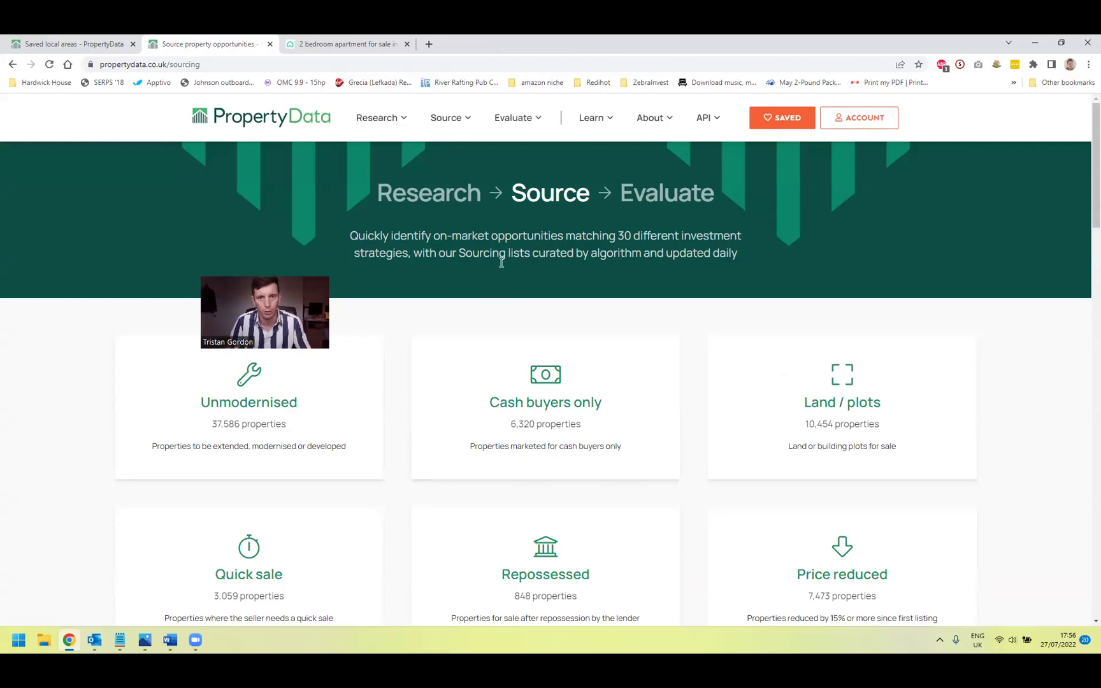
Step: Browse the first sourcing categories and open the Back on market list in a new tab
{"action": "scroll", "coordinate": [498, 276], "scroll_direction": "down", "scroll_amount": 1}
{"action": "scroll", "coordinate": [499, 276], "scroll_direction": "down", "scroll_amount": 2}
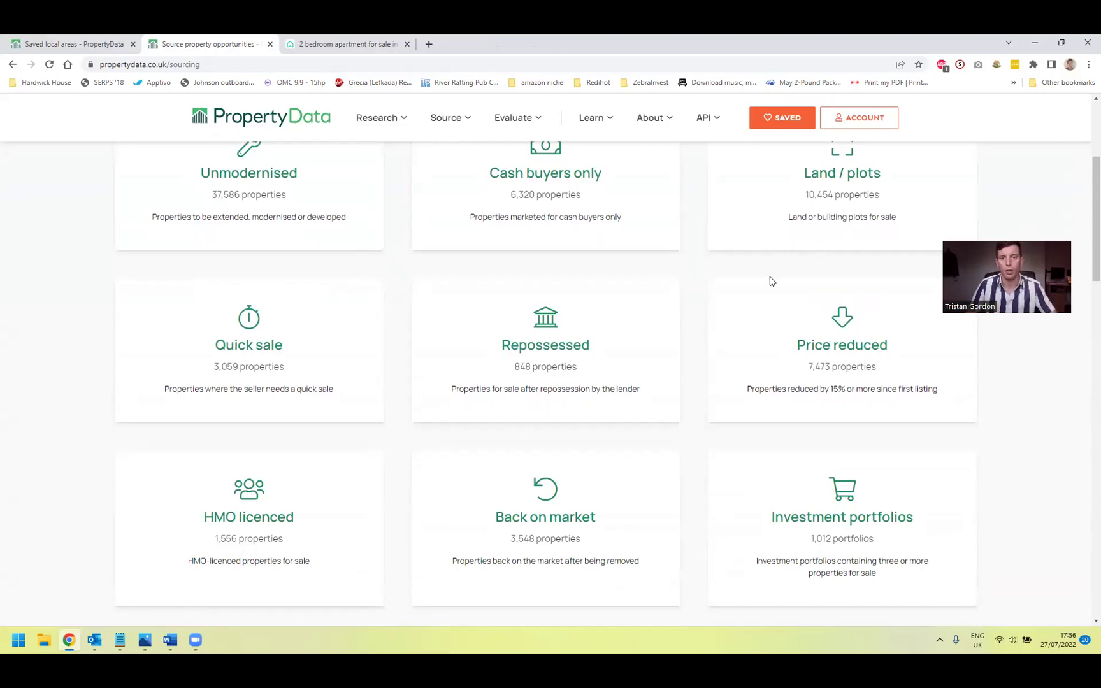
{"action": "scroll", "coordinate": [768, 304], "scroll_direction": "down", "scroll_amount": 3}
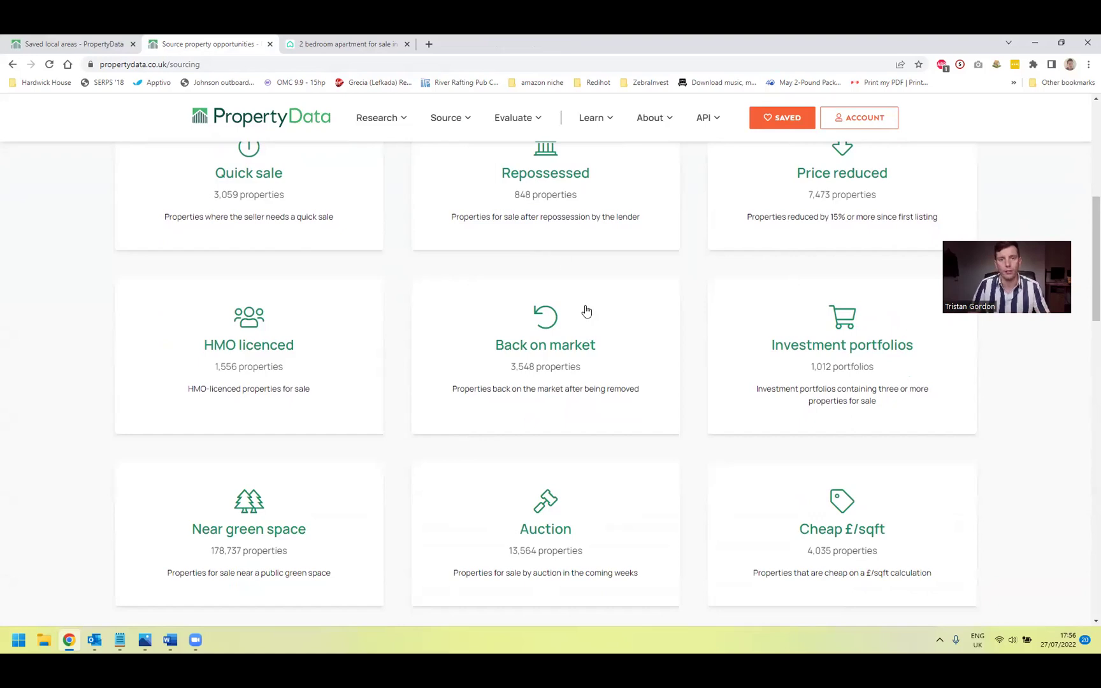
{"action": "right_click", "coordinate": [557, 332]}
{"action": "left_click", "coordinate": [586, 339]}
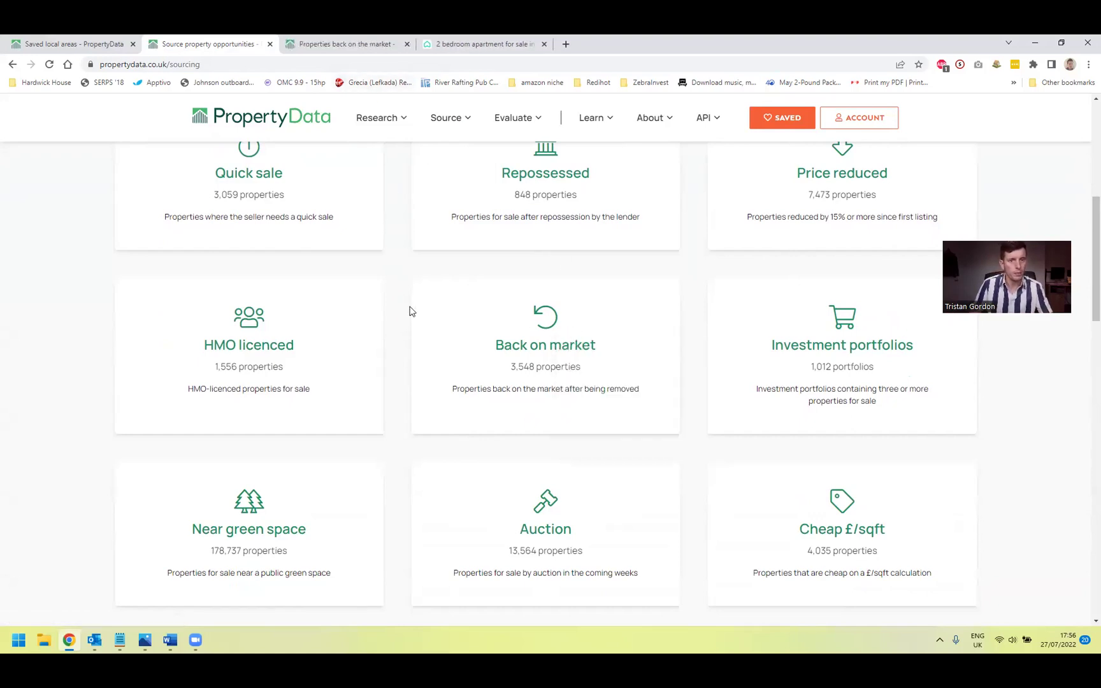
Step: Look through further sourcing categories, from Auction and Short lease to High yield and Tenanted
{"action": "scroll", "coordinate": [398, 302], "scroll_direction": "down", "scroll_amount": 4}
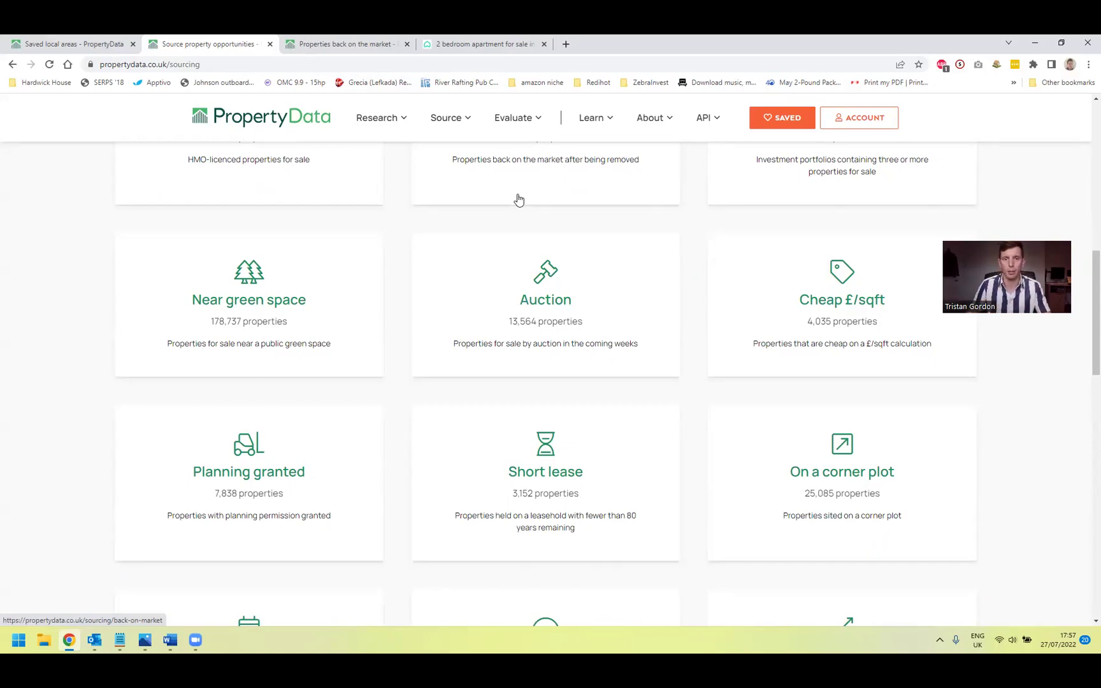
{"action": "scroll", "coordinate": [523, 205], "scroll_direction": "down", "scroll_amount": 2}
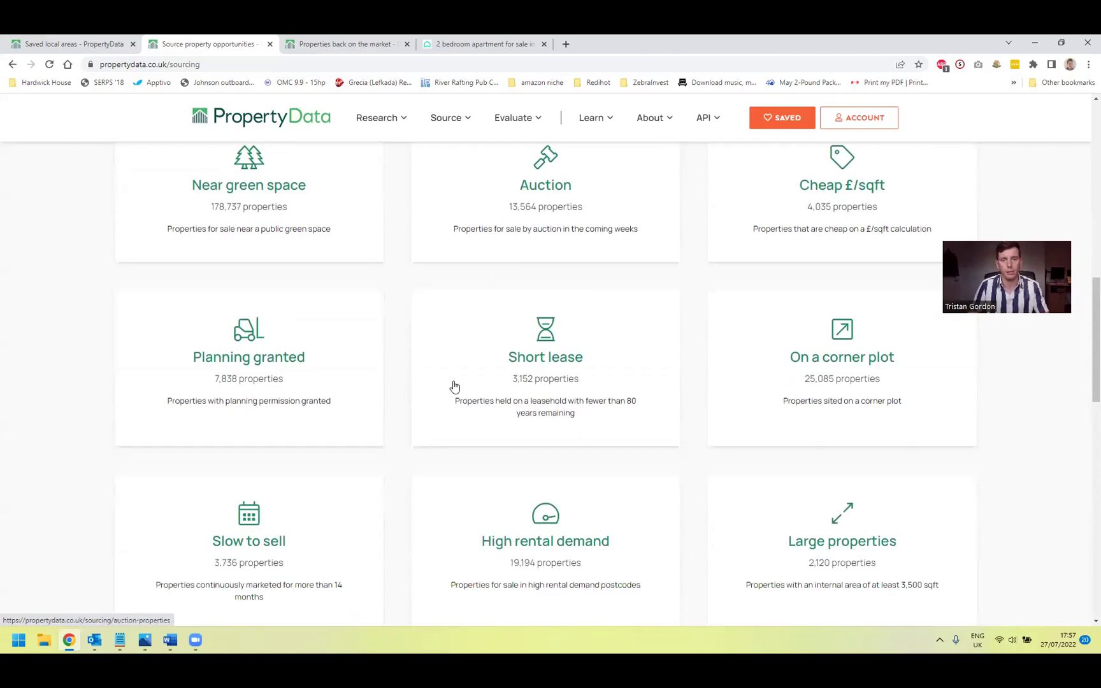
{"action": "scroll", "coordinate": [290, 389], "scroll_direction": "down", "scroll_amount": 3}
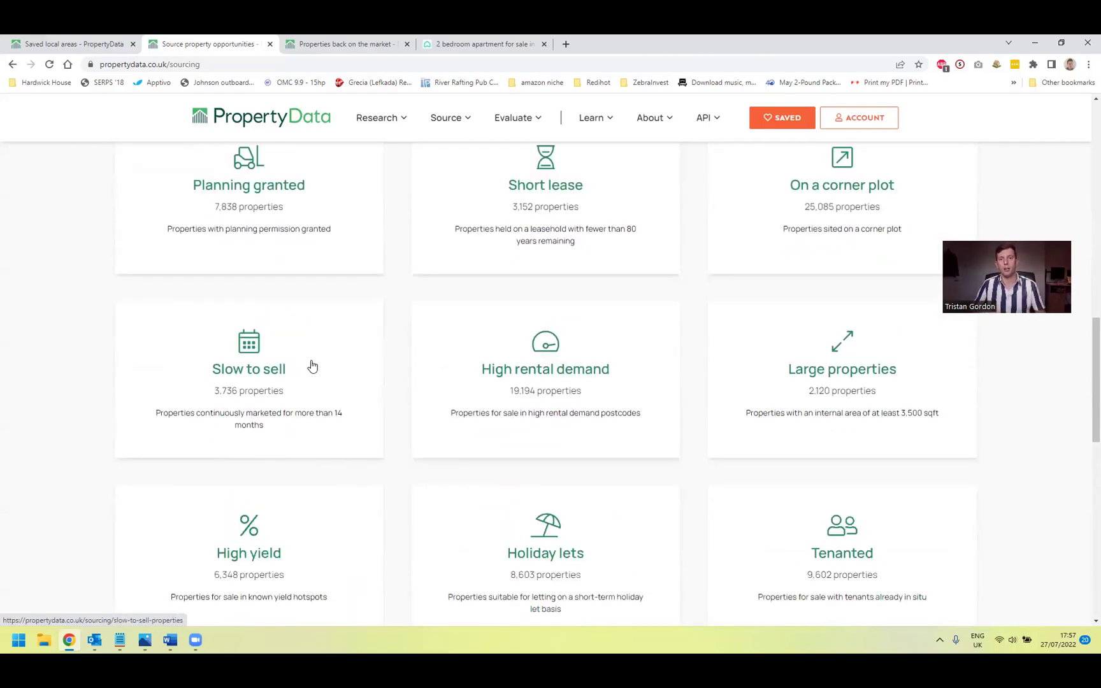
Step: Search for properties back on the market within 40 miles of NR1 3DY
{"action": "left_click", "coordinate": [352, 44]}
{"action": "type", "text": "NR1 3DY"}
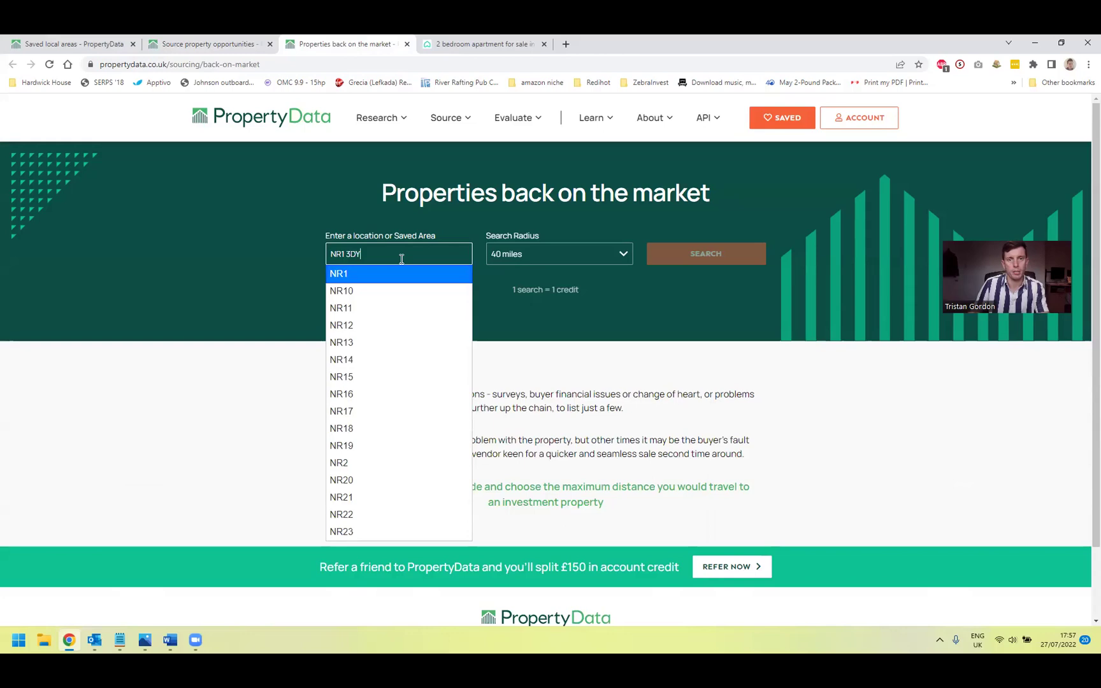
{"action": "left_click", "coordinate": [391, 273]}
{"action": "left_click", "coordinate": [691, 255]}
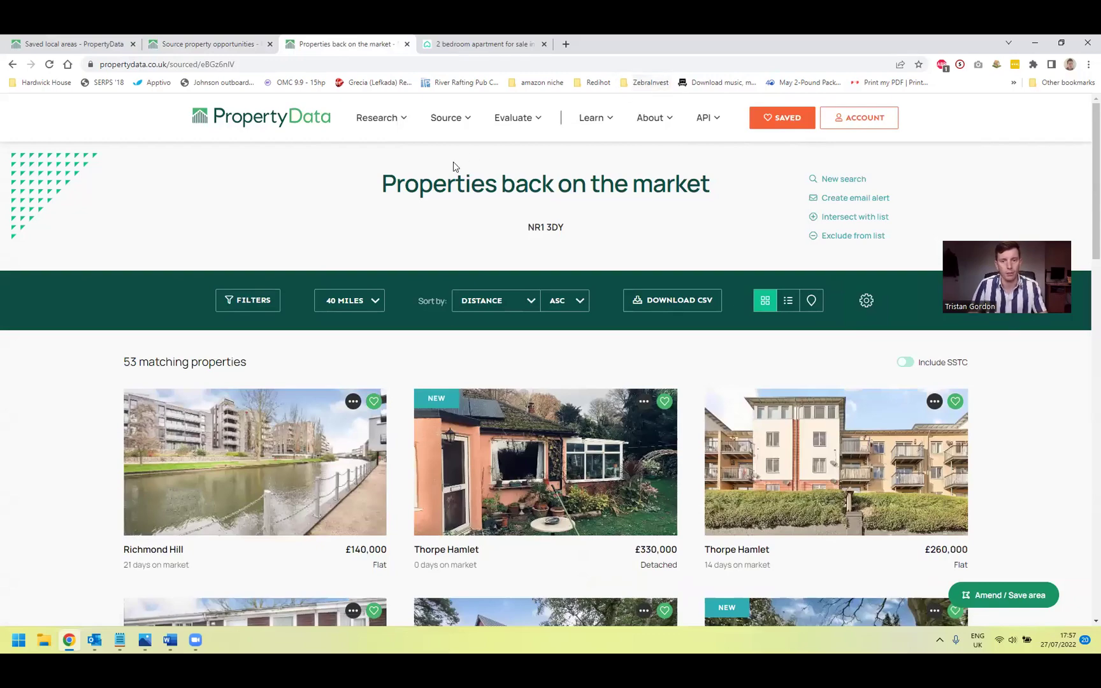
Step: Browse the matching properties and open the listing for the £330,000 detached property in Thorpe Hamlet
{"action": "scroll", "coordinate": [446, 210], "scroll_direction": "down", "scroll_amount": 2}
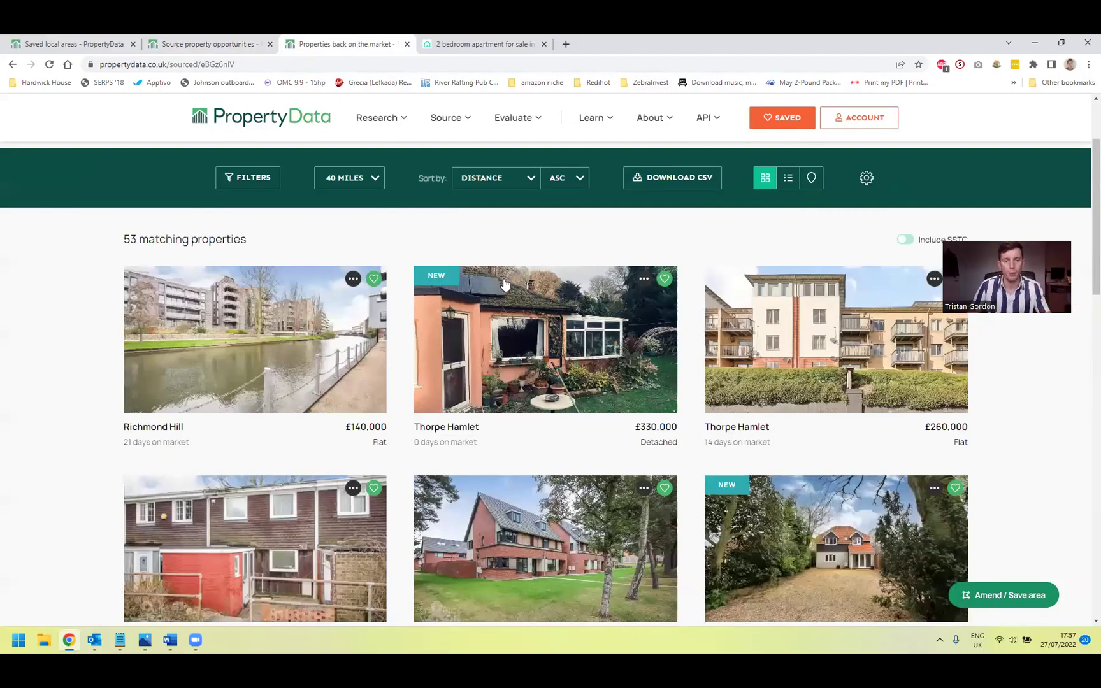
{"action": "scroll", "coordinate": [503, 283], "scroll_direction": "down", "scroll_amount": 3}
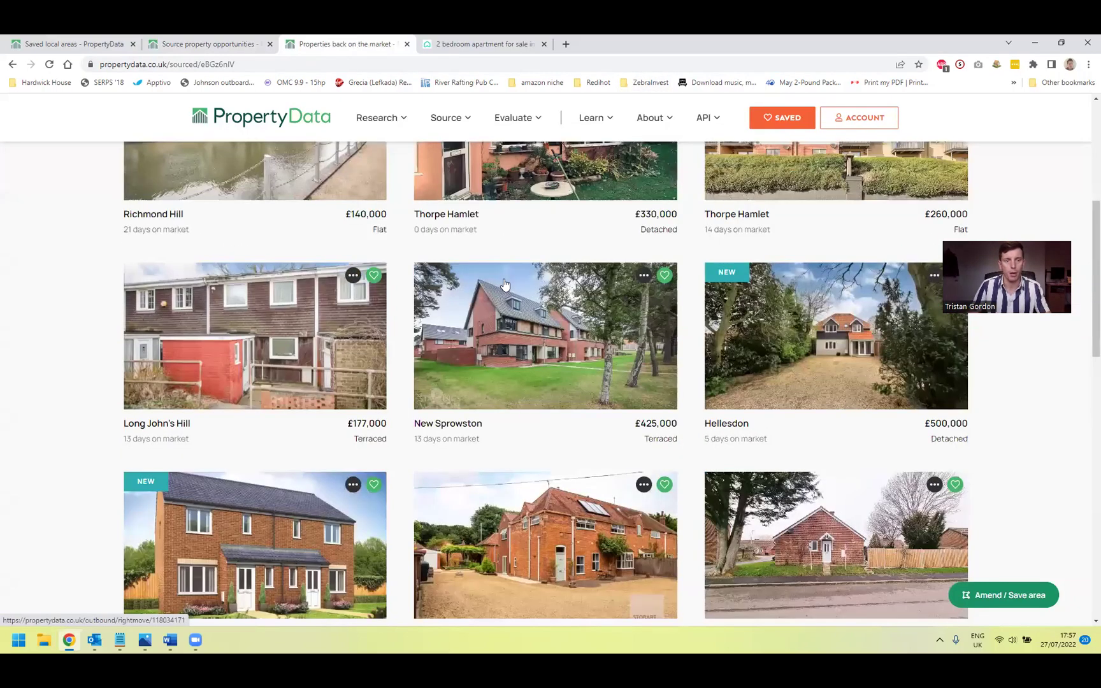
{"action": "left_click", "coordinate": [437, 165]}
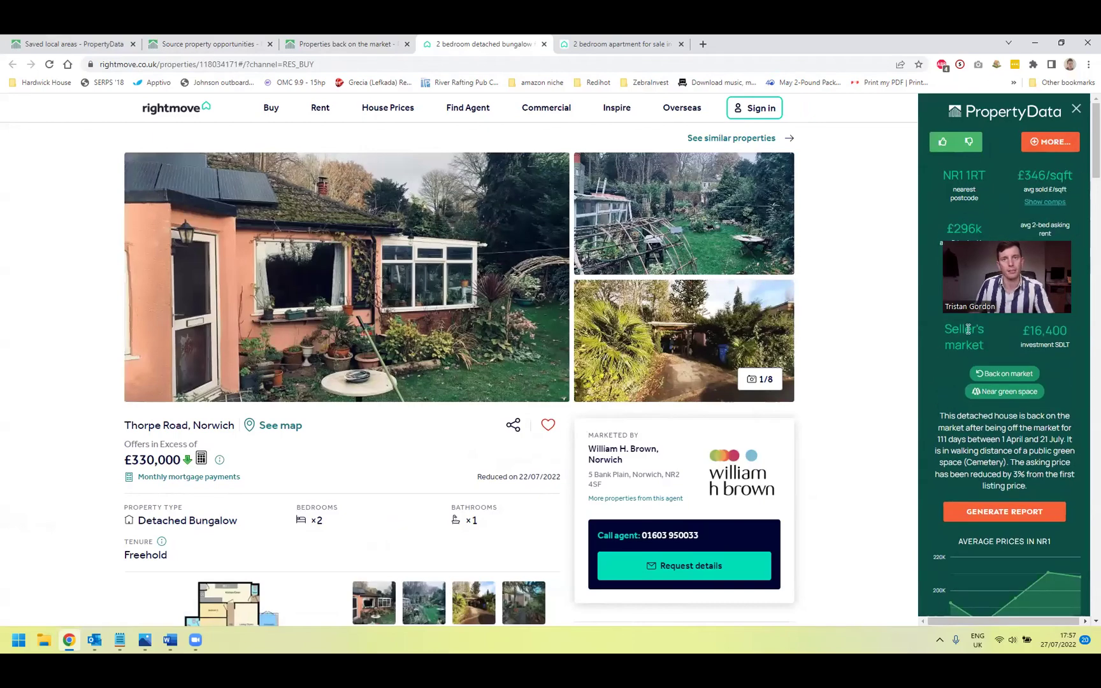
Step: Examine the bungalow's PropertyData extension figures, its asking price history chart and the main listing details
{"action": "scroll", "coordinate": [980, 398], "scroll_direction": "down", "scroll_amount": 3}
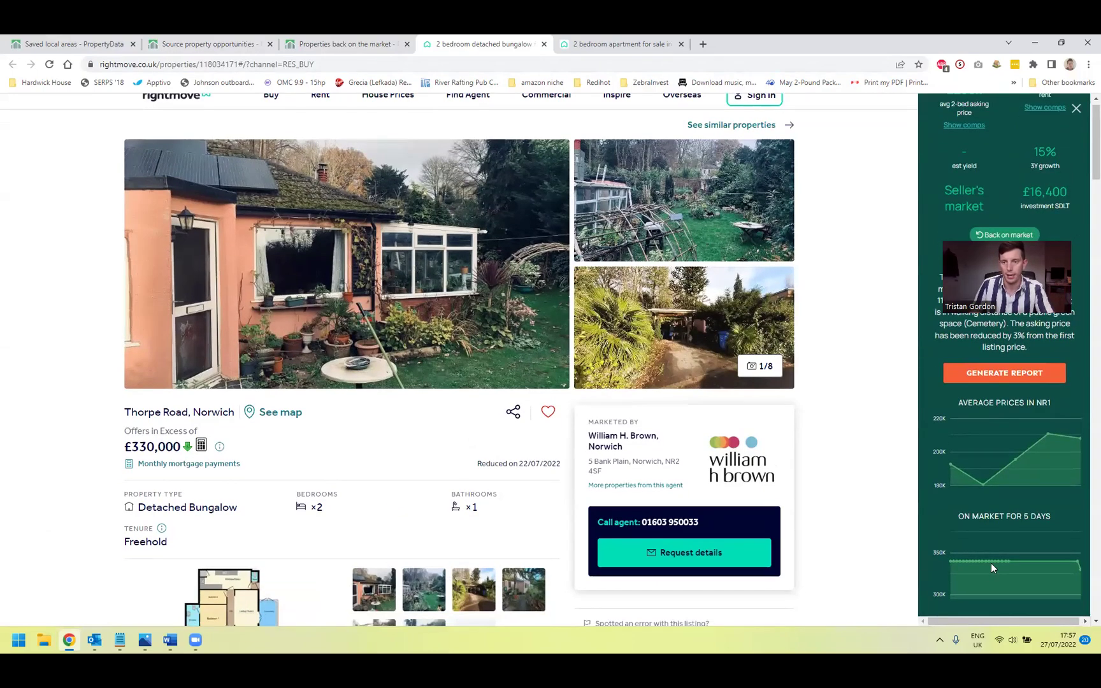
{"action": "scroll", "coordinate": [991, 562], "scroll_direction": "down", "scroll_amount": 1}
{"action": "mouse_move", "coordinate": [975, 560]}
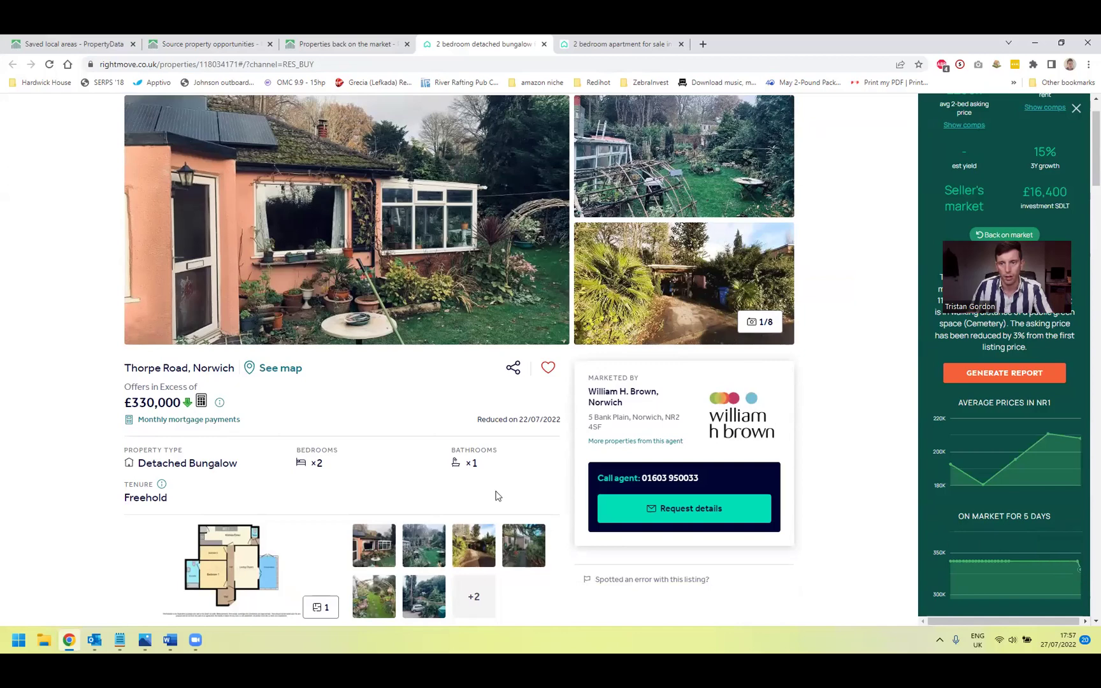
{"action": "mouse_move", "coordinate": [186, 404]}
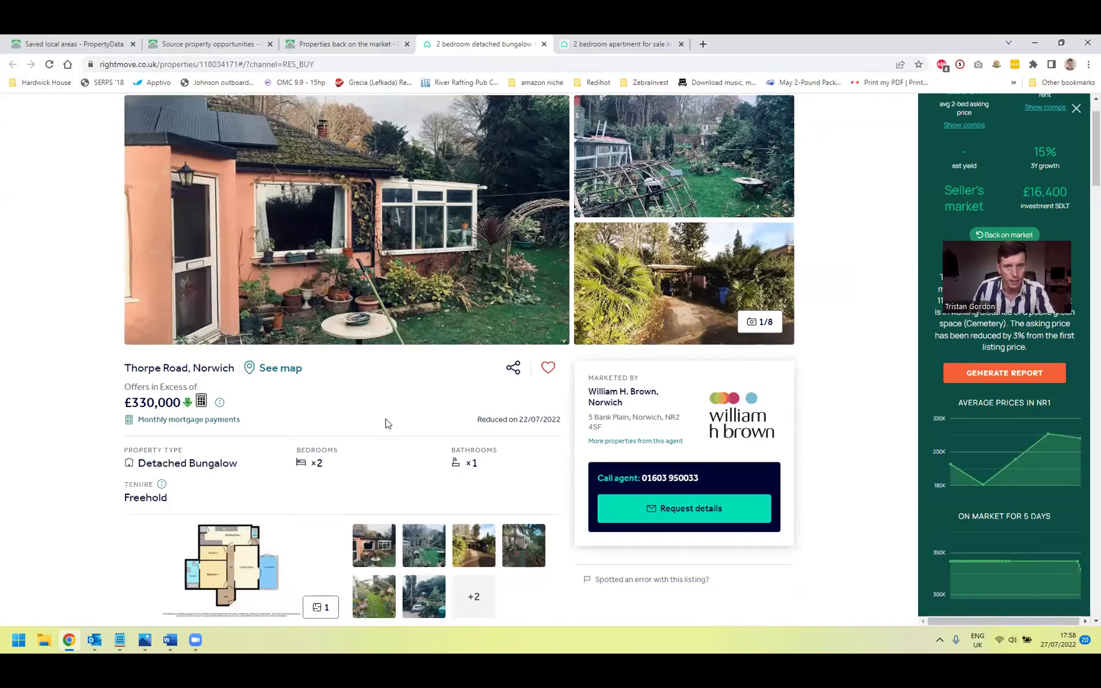
{"action": "scroll", "coordinate": [384, 423], "scroll_direction": "down", "scroll_amount": 3}
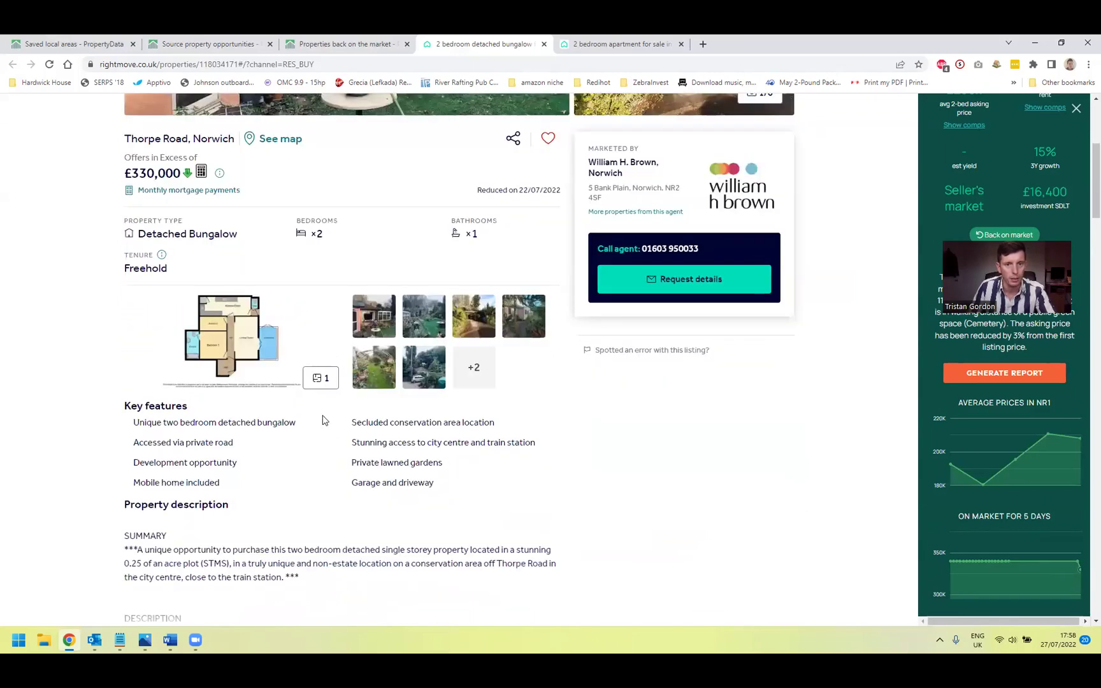
Step: View the bungalow's photos in the listing gallery and return to the listing page
{"action": "scroll", "coordinate": [322, 421], "scroll_direction": "up", "scroll_amount": 3}
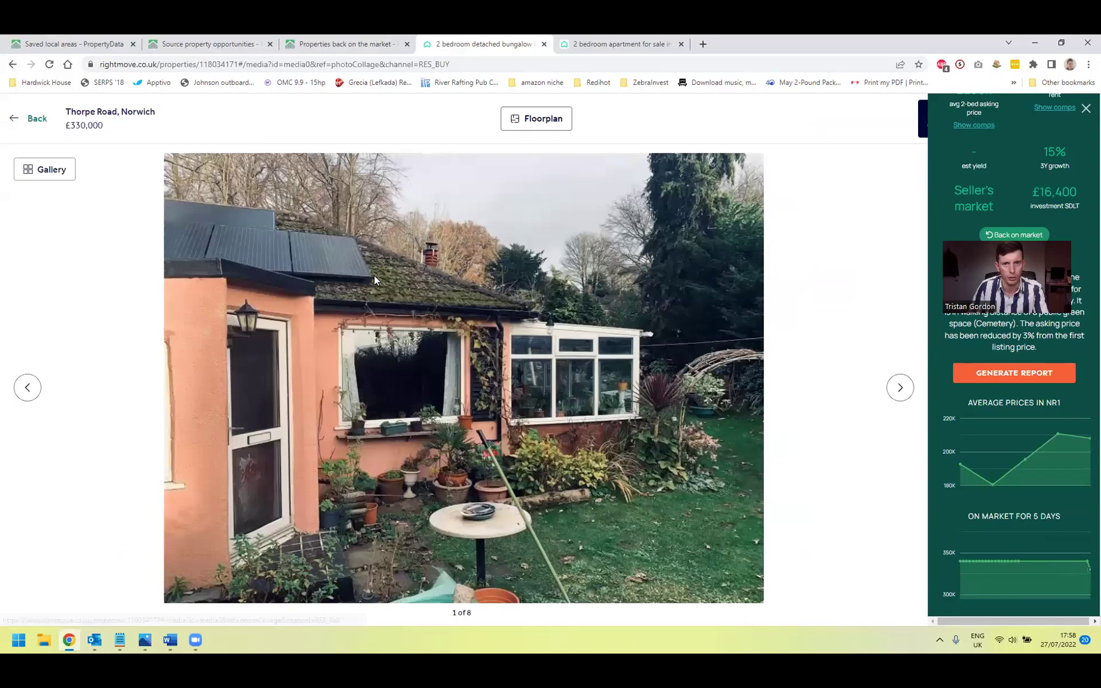
{"action": "key", "text": "Right"}
{"action": "key", "text": "Right"}
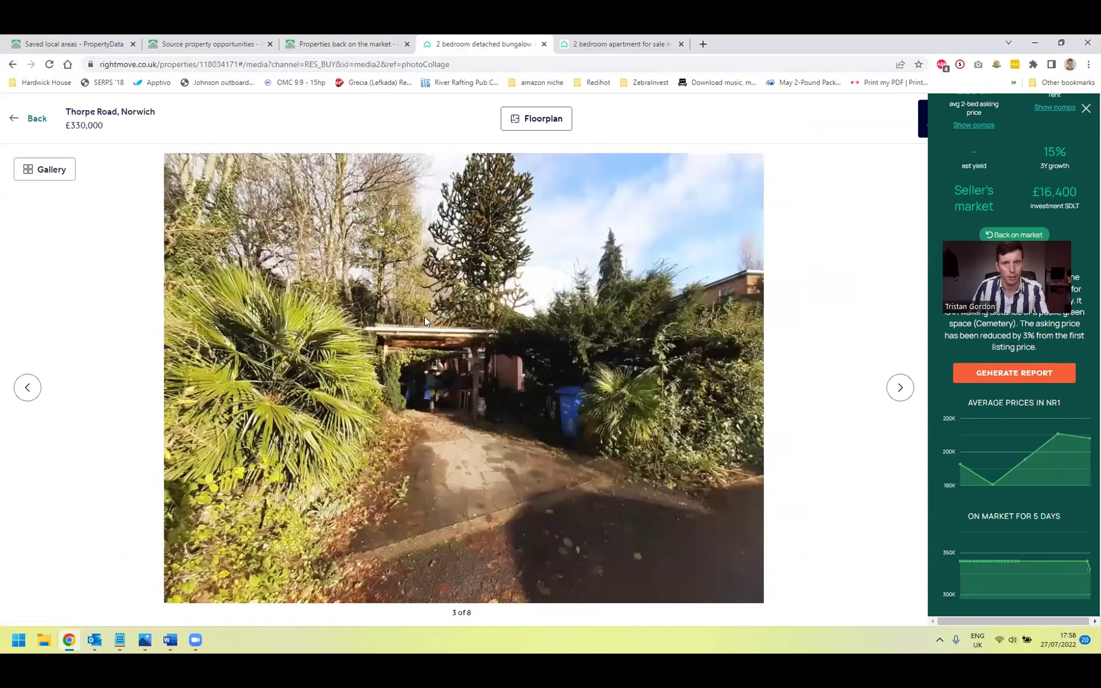
{"action": "key", "text": "Right"}
{"action": "key", "text": "Right"}
{"action": "key", "text": "Right"}
{"action": "key", "text": "Right"}
{"action": "left_click", "coordinate": [35, 118]}
Step: Read the bungalow's key features and property description, and return to the start of the listing
{"action": "scroll", "coordinate": [368, 339], "scroll_direction": "down", "scroll_amount": 3}
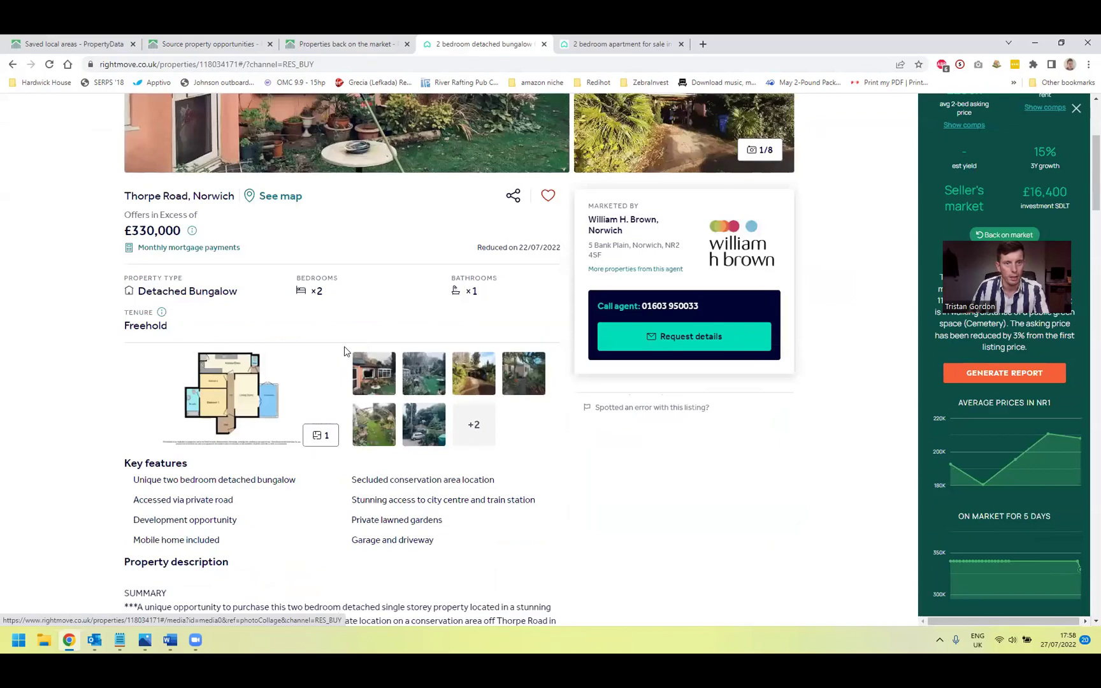
{"action": "scroll", "coordinate": [343, 351], "scroll_direction": "down", "scroll_amount": 3}
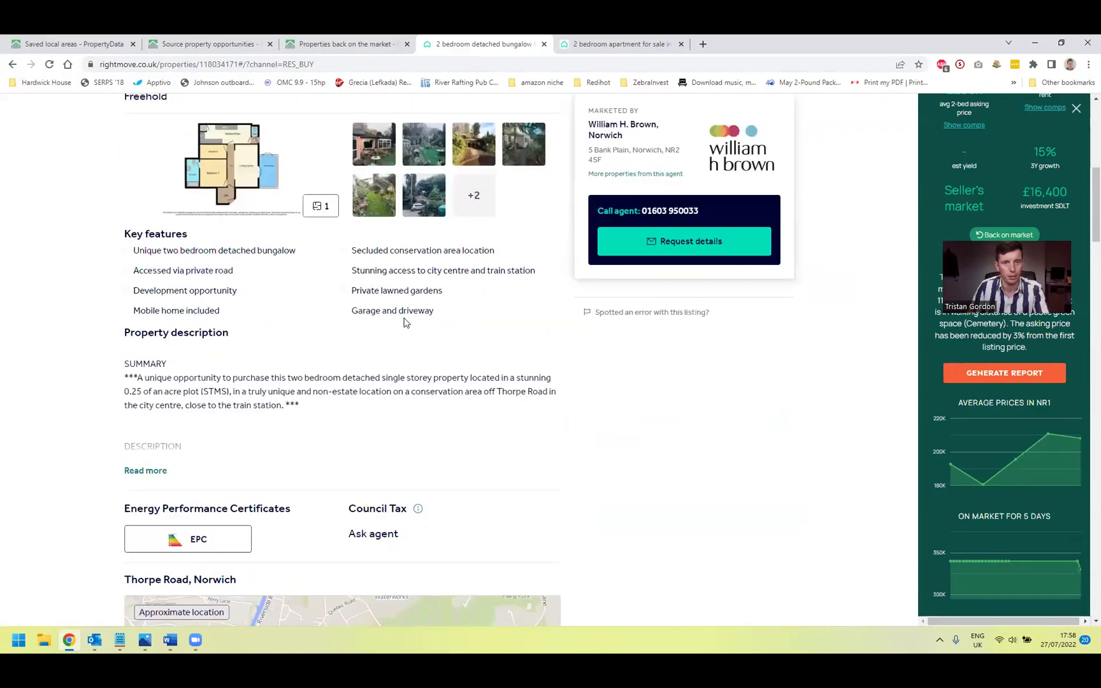
{"action": "scroll", "coordinate": [376, 375], "scroll_direction": "up", "scroll_amount": 7}
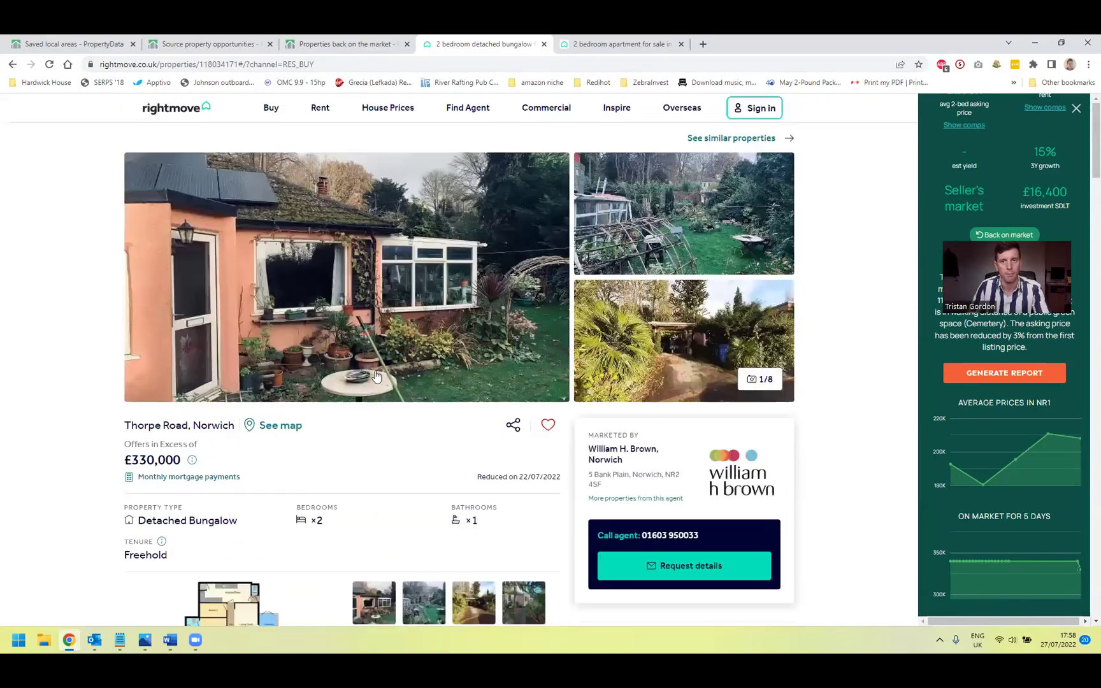
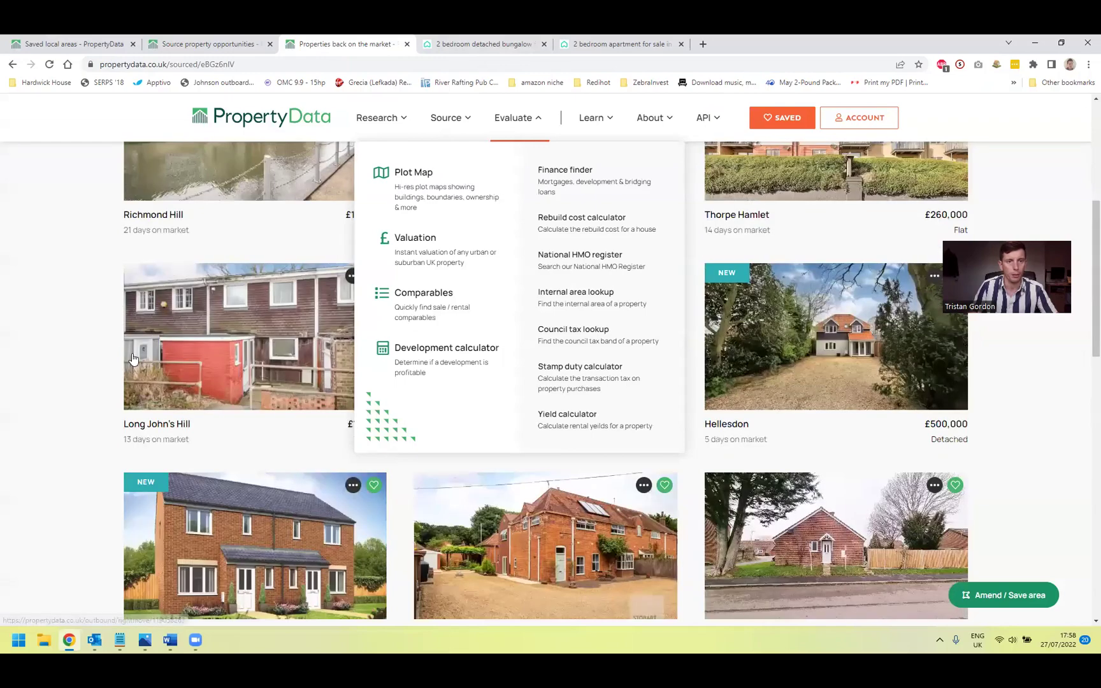
Step: Look over the available evaluation tools and further properties in the back-on-market results
{"action": "scroll", "coordinate": [718, 432], "scroll_direction": "down", "scroll_amount": 4}
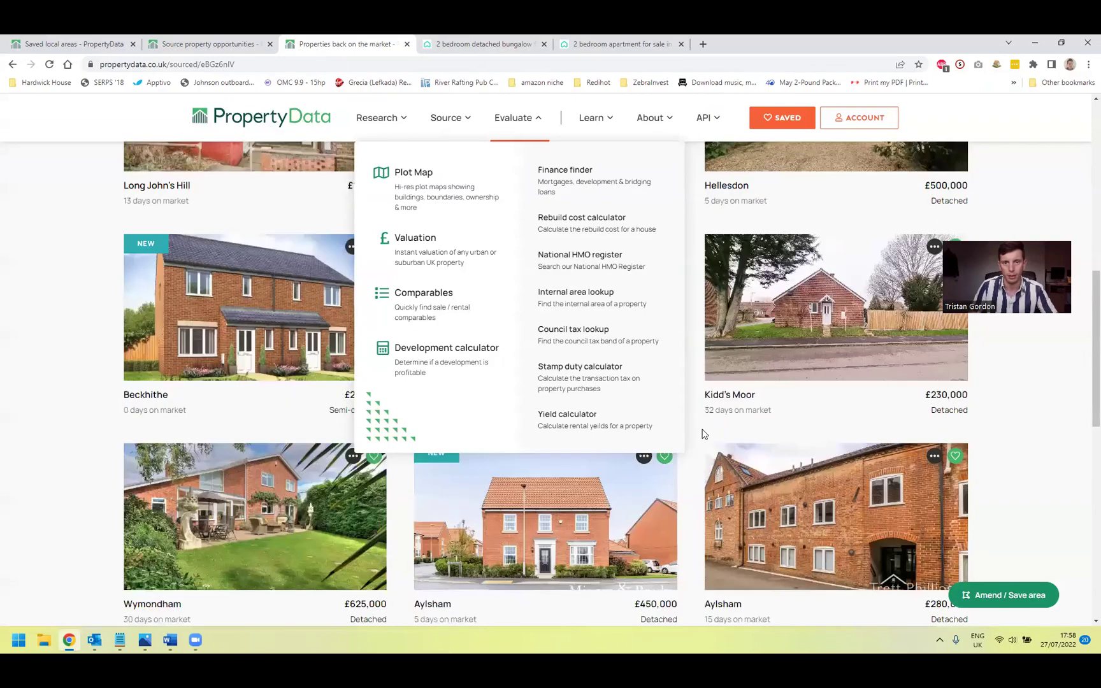
{"action": "scroll", "coordinate": [694, 444], "scroll_direction": "down", "scroll_amount": 1}
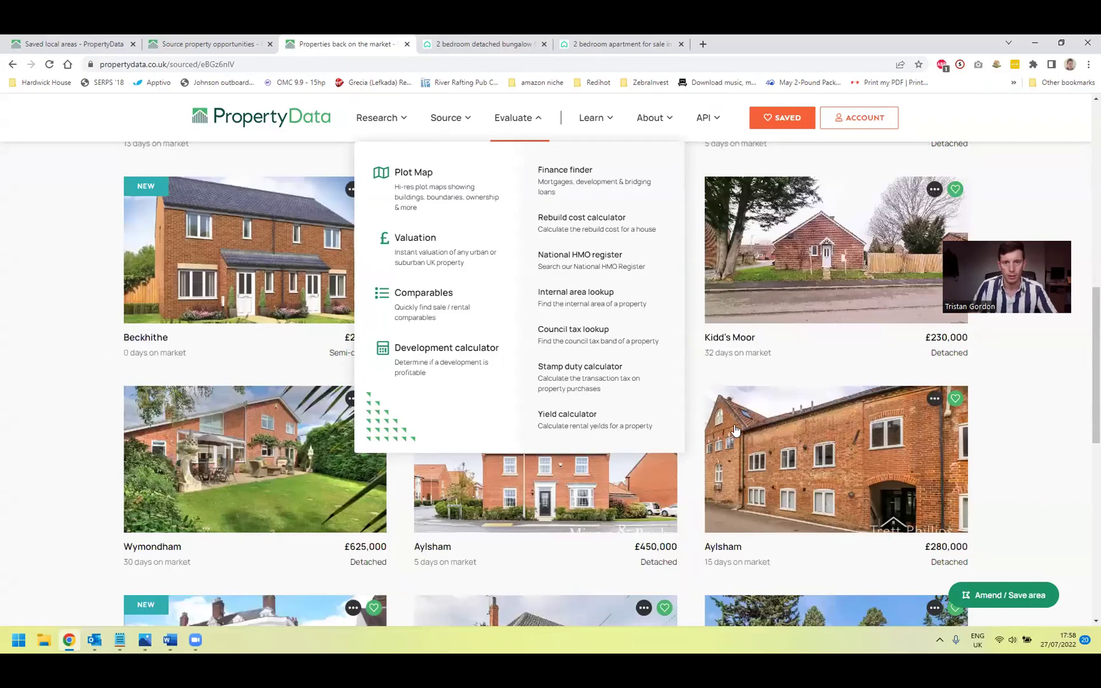
Step: Open the Bungay property's listing from the back-on-market results, close the bungalow listing and view the apartment's main details
{"action": "scroll", "coordinate": [734, 430], "scroll_direction": "down", "scroll_amount": 7}
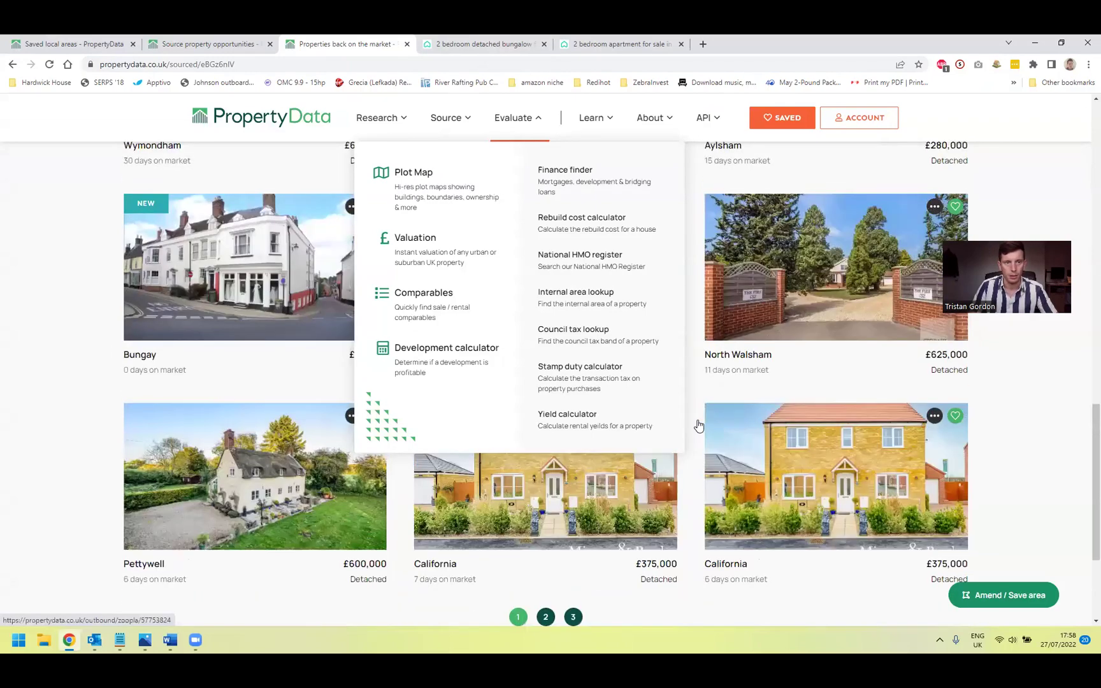
{"action": "left_click", "coordinate": [244, 293]}
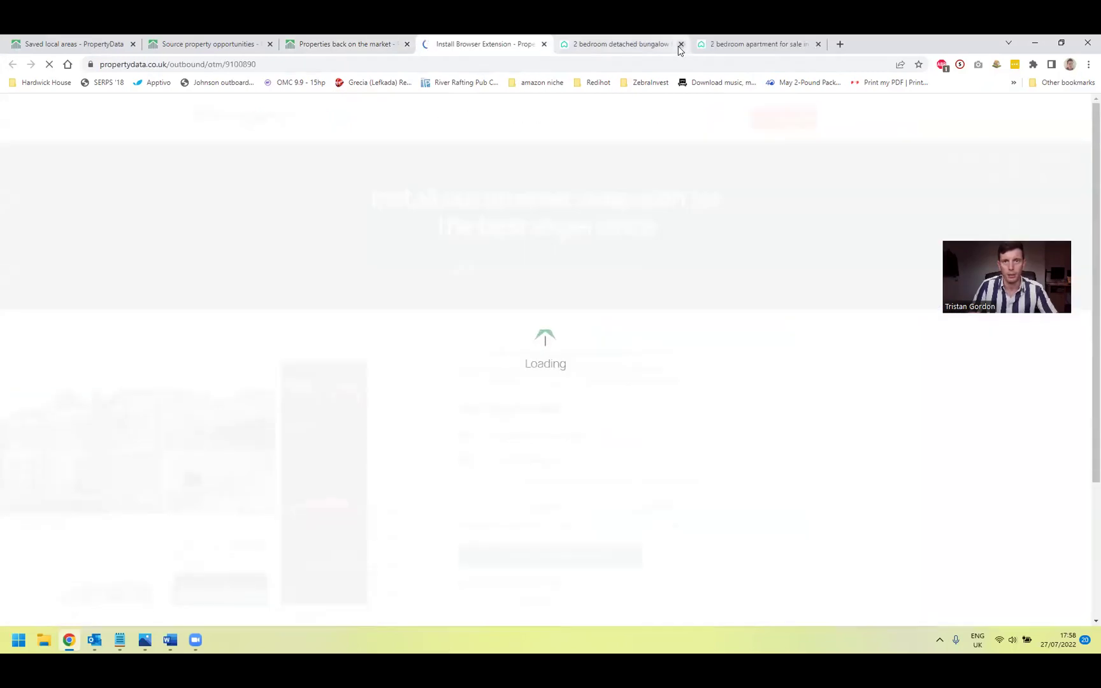
{"action": "left_click", "coordinate": [680, 44]}
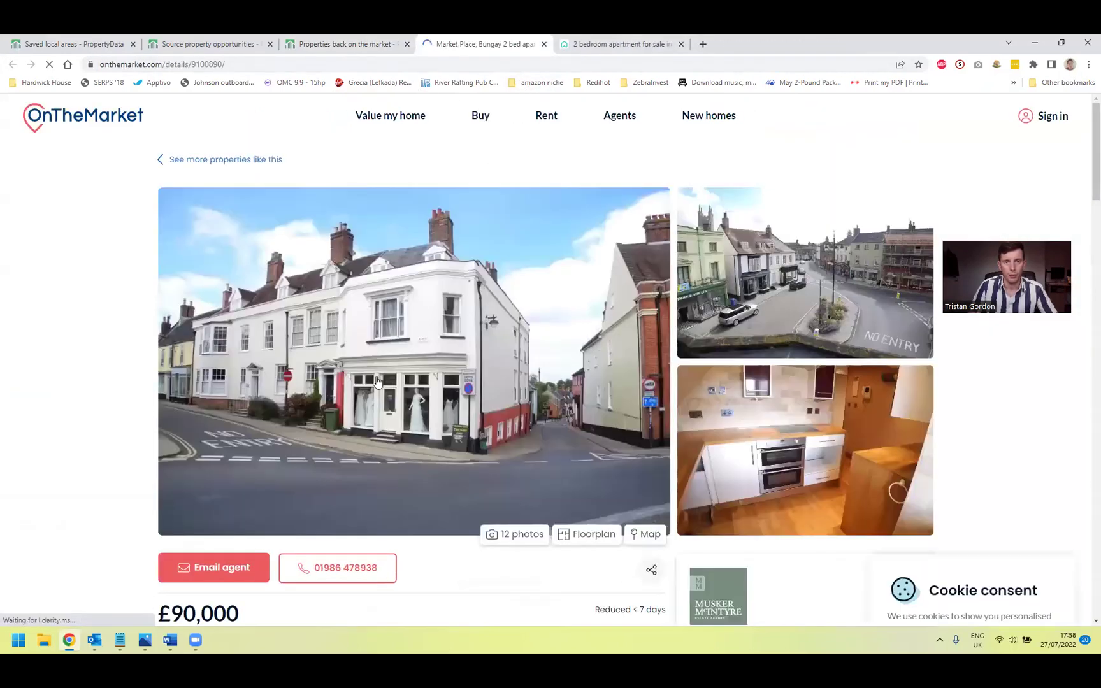
{"action": "scroll", "coordinate": [235, 446], "scroll_direction": "down", "scroll_amount": 5}
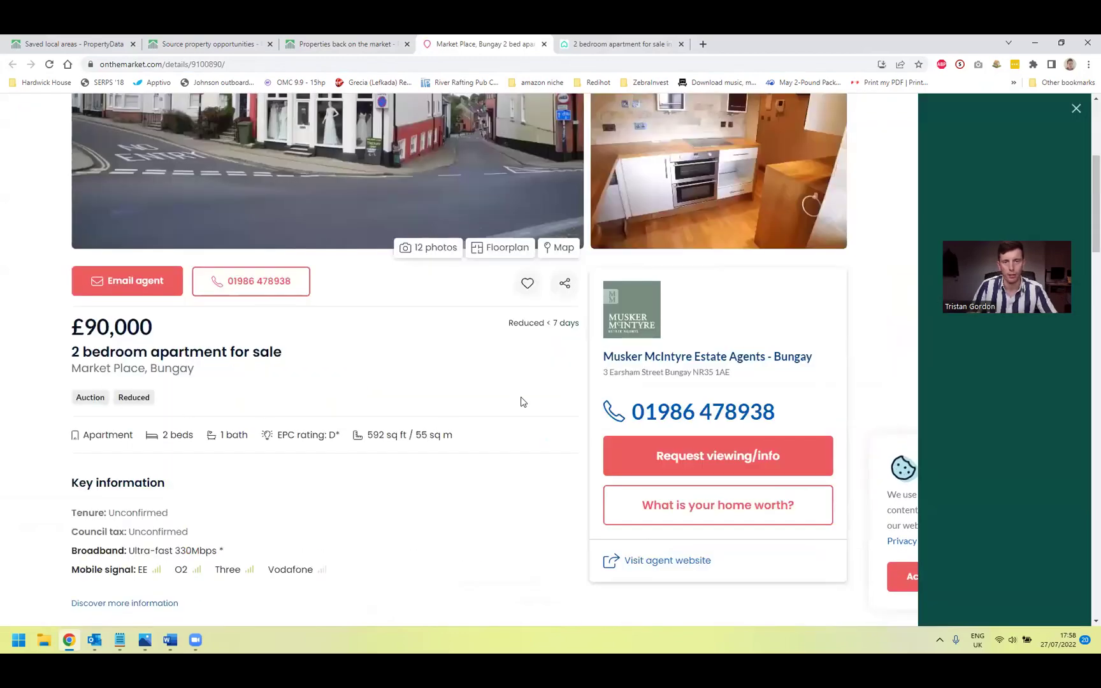
{"action": "scroll", "coordinate": [519, 398], "scroll_direction": "up", "scroll_amount": 3}
{"action": "left_click", "coordinate": [332, 46]}
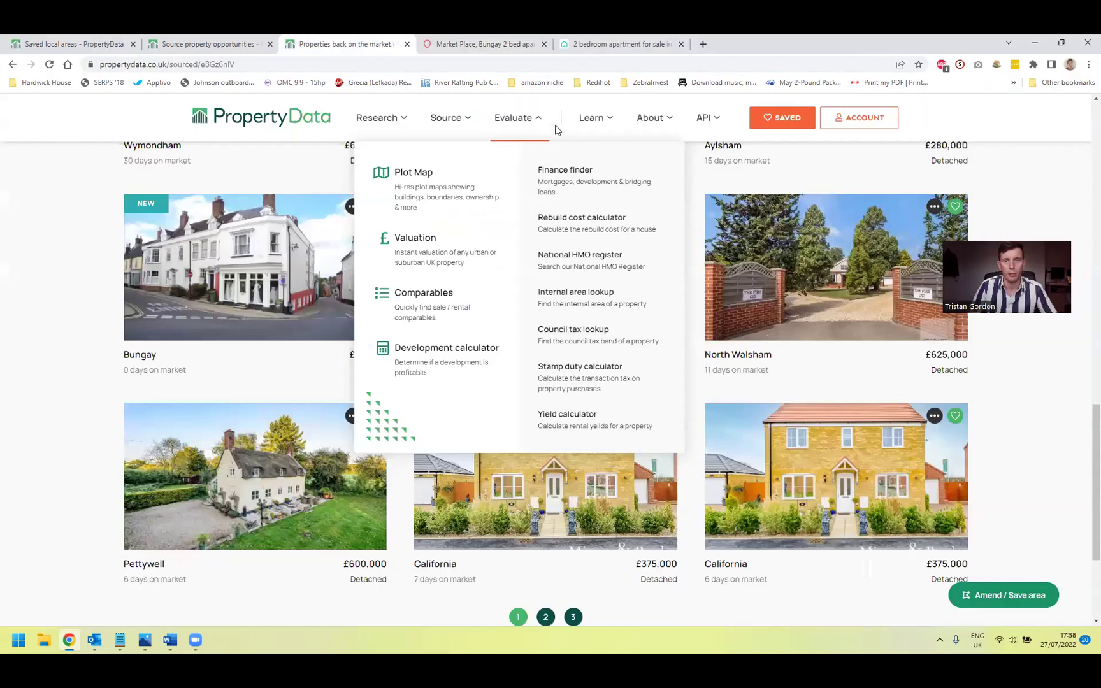
{"action": "left_click", "coordinate": [439, 200], "text": "ctrl"}
{"action": "key", "text": "ctrl+Tab"}
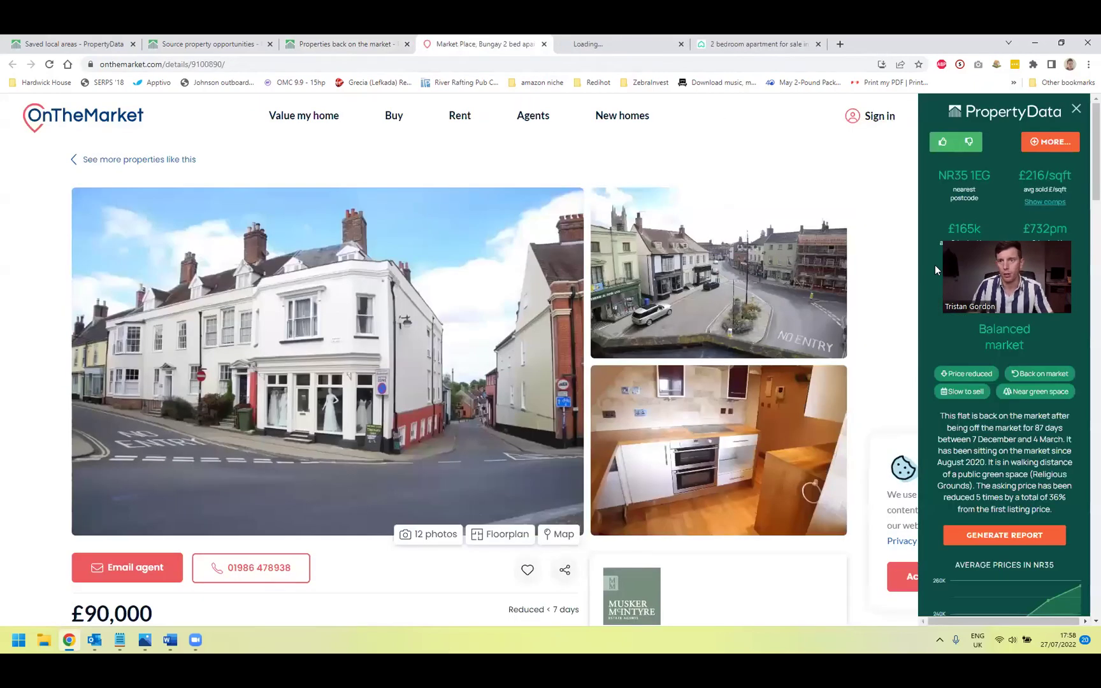
{"action": "left_click", "coordinate": [627, 46]}
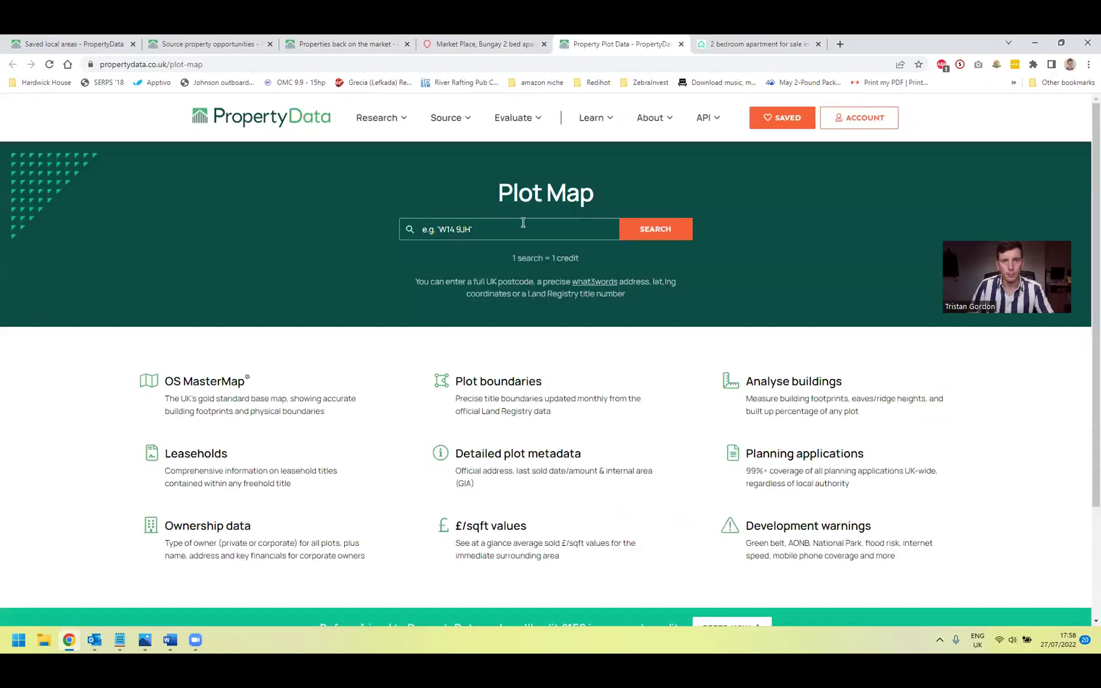
{"action": "left_click", "coordinate": [523, 228]}
{"action": "type", "text": "NR35 1EG"}
{"action": "left_click", "coordinate": [629, 225]}
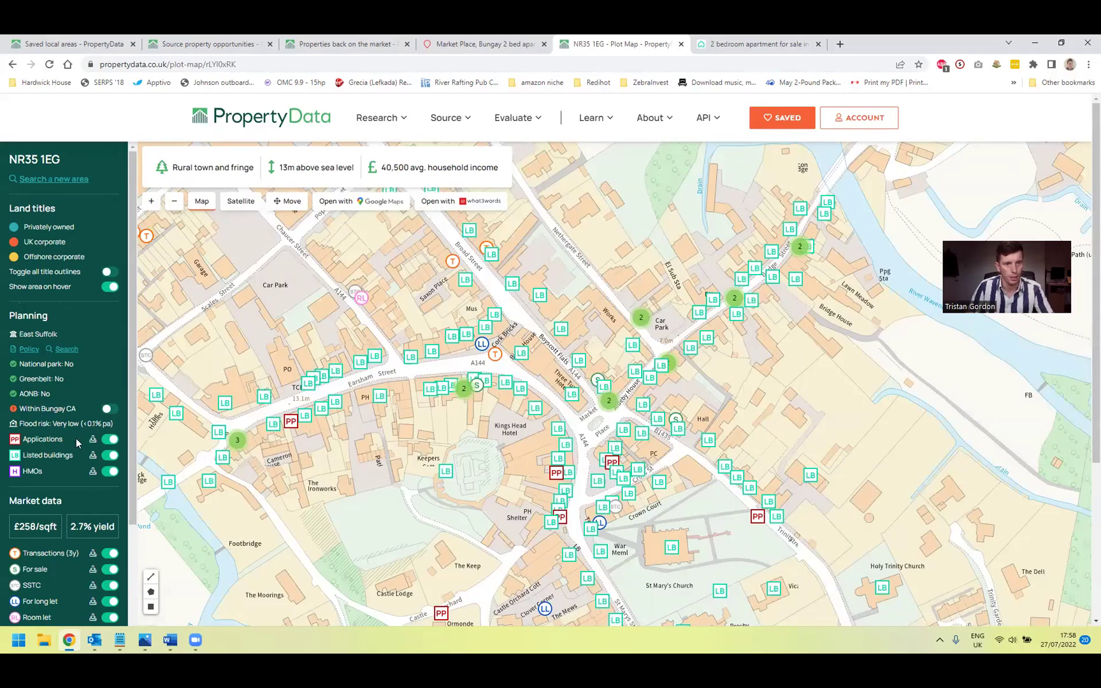
Step: Examine the plot map's planning, market and services data, and view the title details of a Market Place plot
{"action": "scroll", "coordinate": [72, 458], "scroll_direction": "down", "scroll_amount": 3}
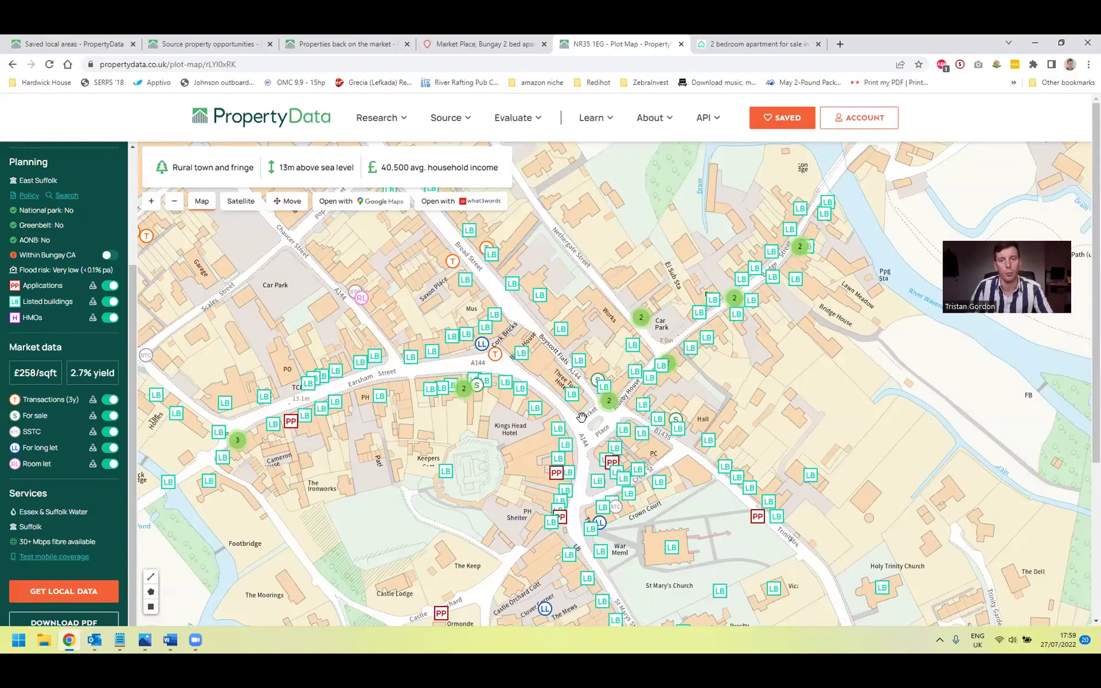
{"action": "left_click", "coordinate": [603, 456]}
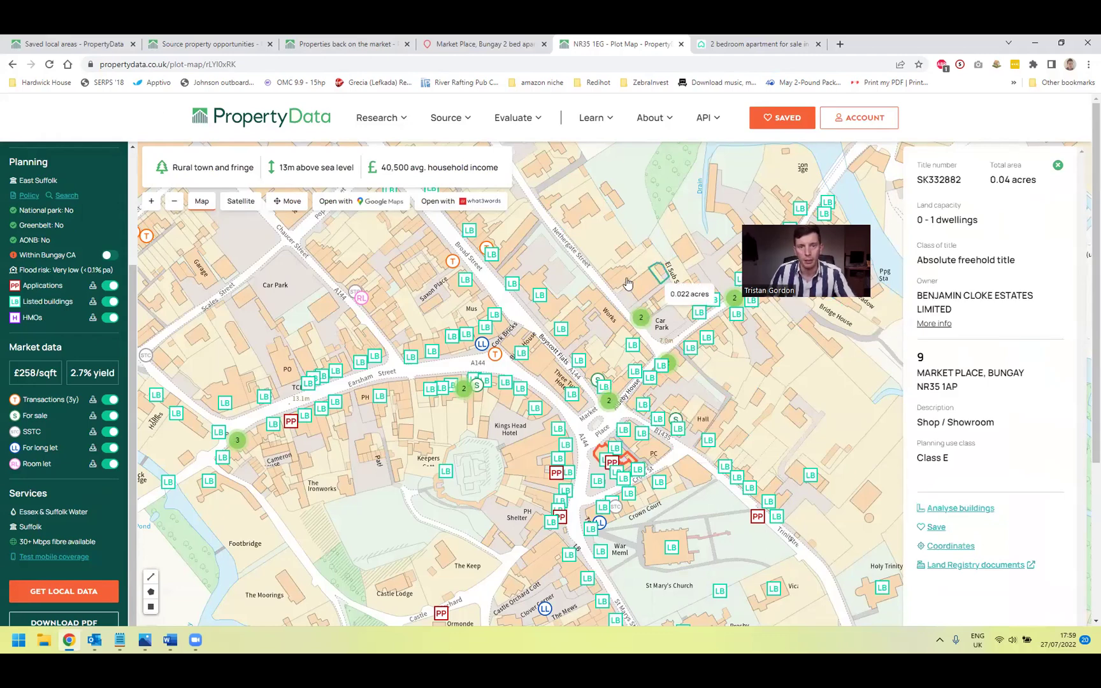
{"action": "mouse_move", "coordinate": [428, 258]}
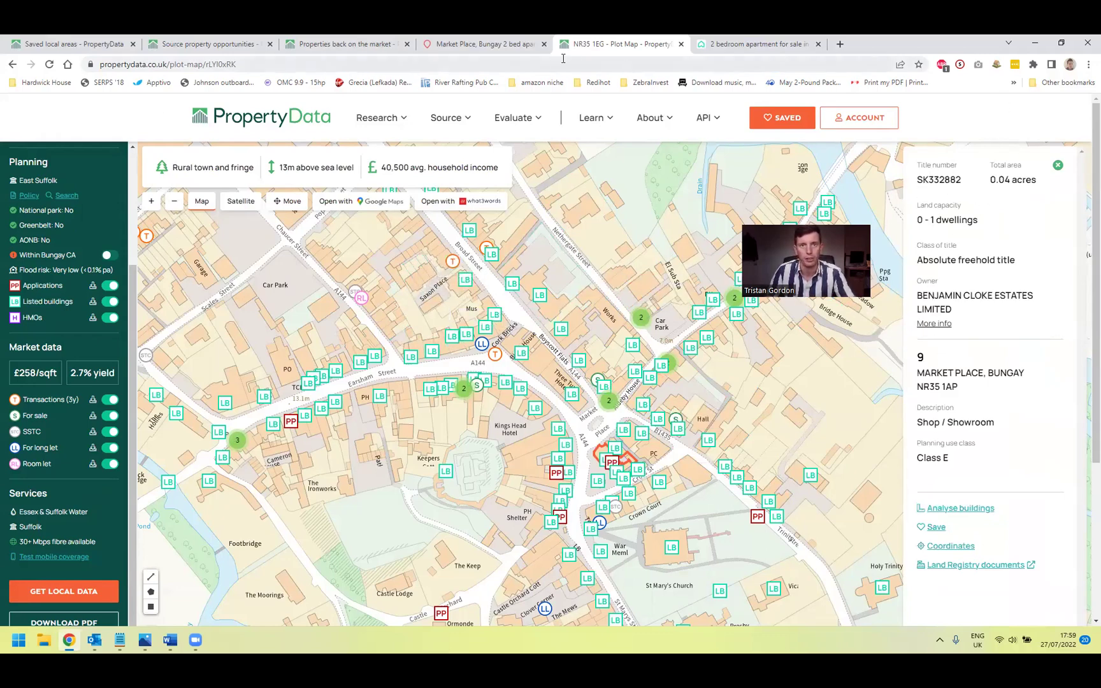
Step: Open the house or flat valuation tool and place it in its own window beside the Bungay apartment listing
{"action": "left_click", "coordinate": [348, 44]}
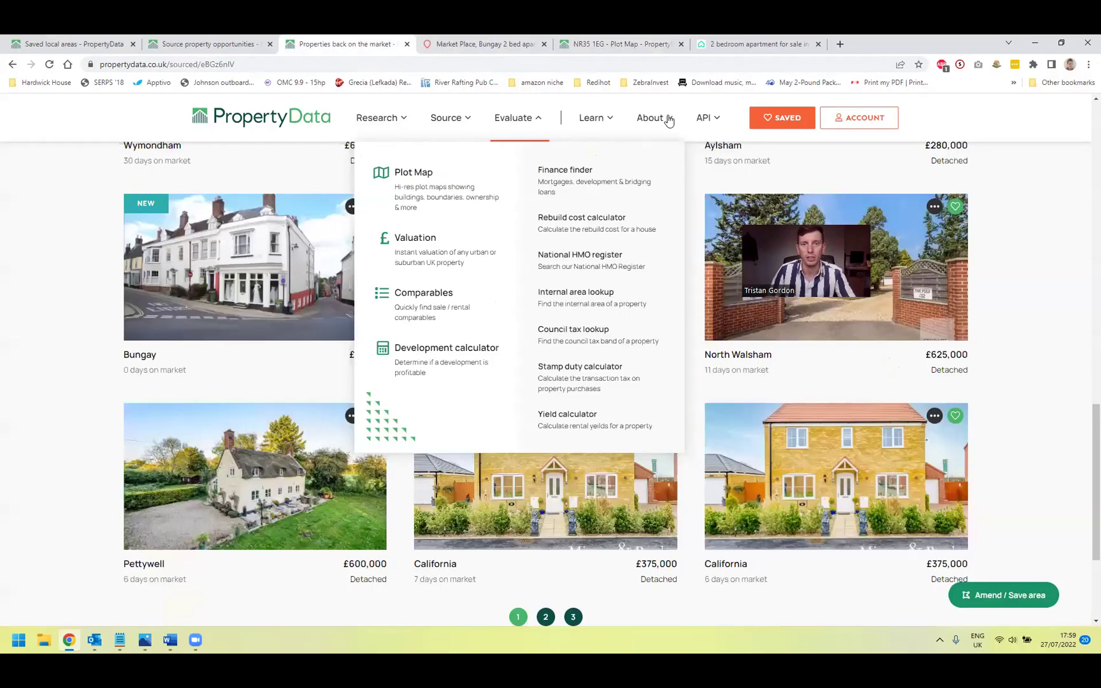
{"action": "left_click", "coordinate": [424, 256]}
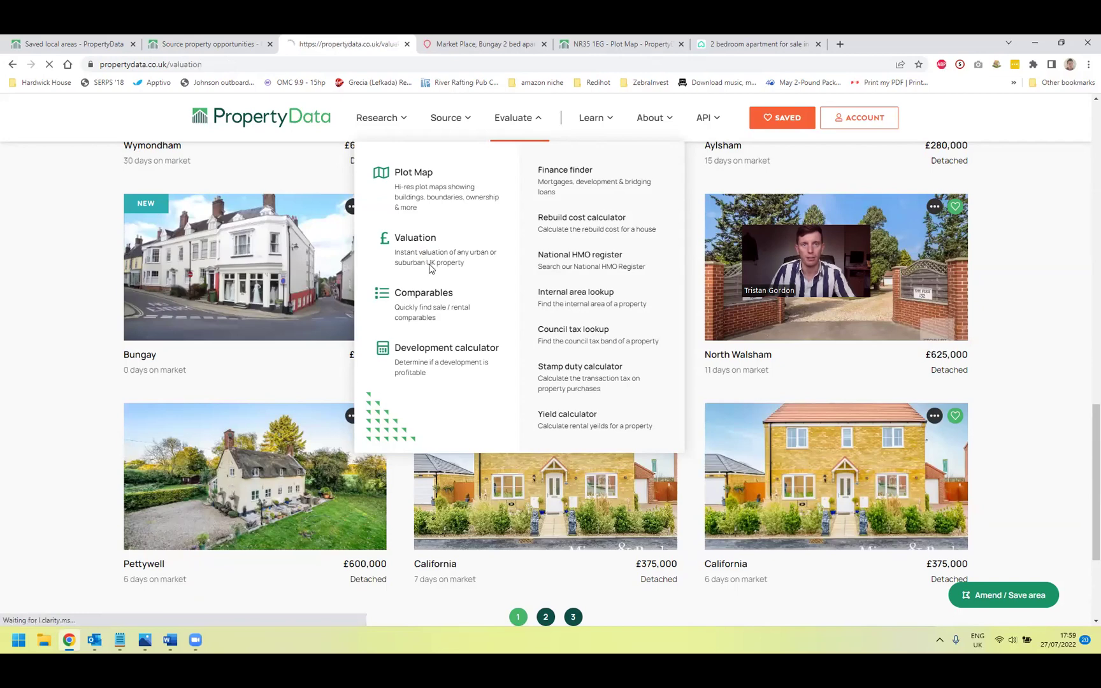
{"action": "left_click", "coordinate": [284, 364]}
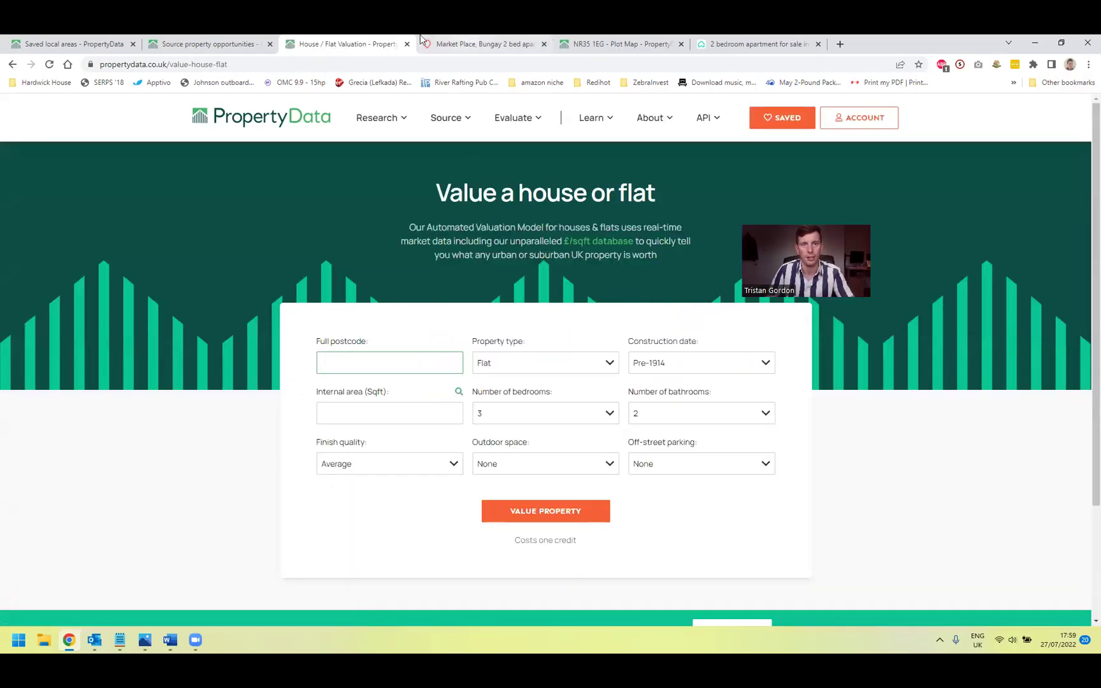
{"action": "left_click_drag", "start_coordinate": [420, 40], "coordinate": [1, 255]}
{"action": "left_click", "coordinate": [768, 205]}
{"action": "scroll", "coordinate": [727, 147], "scroll_direction": "up", "scroll_amount": 5}
{"action": "left_click", "coordinate": [744, 49]}
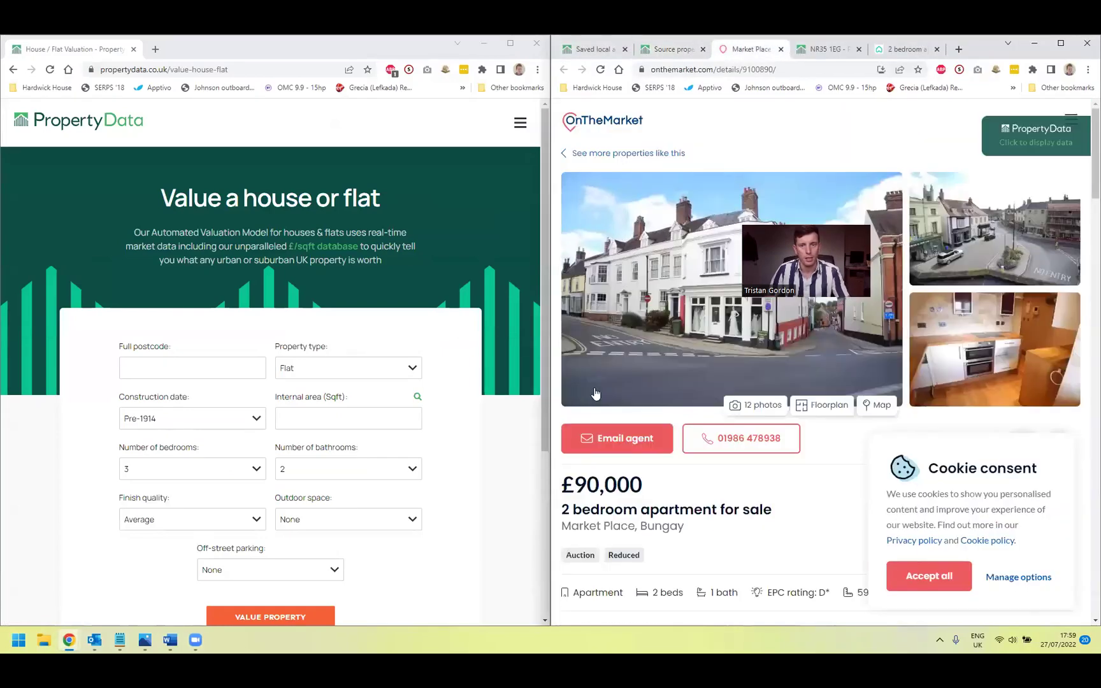
Step: Fill in the valuation form with postcode NR35 1EG, an internal area of 592 sq ft, 2 bedrooms and 1 bathroom
{"action": "left_click", "coordinate": [239, 373]}
{"action": "type", "text": "NR35 1EG"}
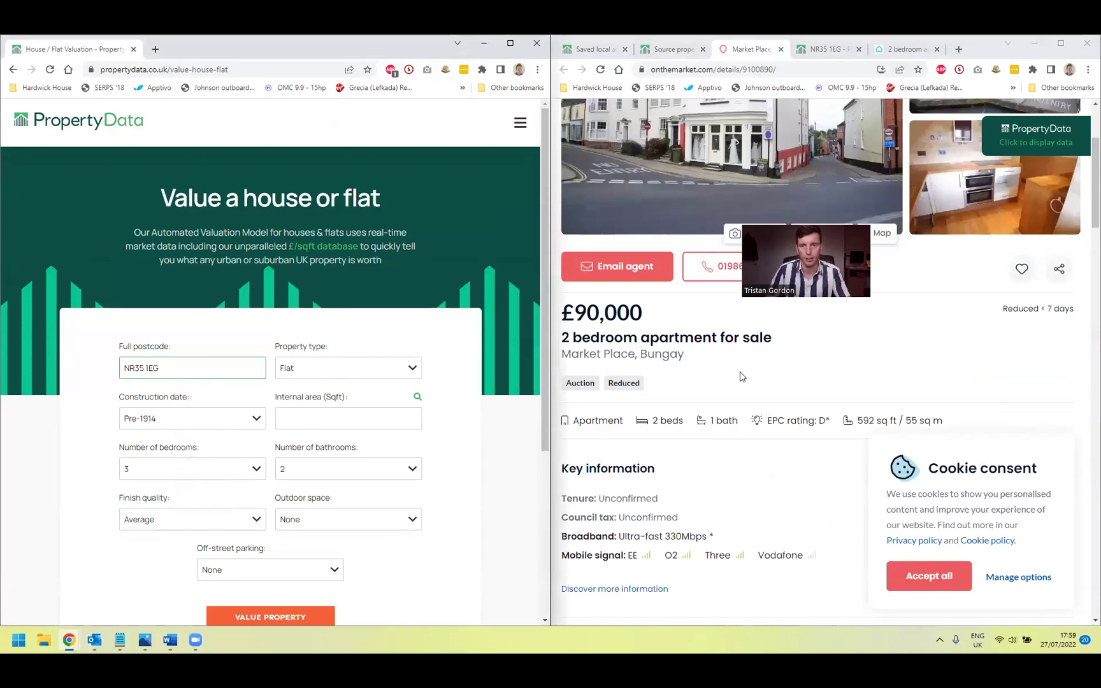
{"action": "scroll", "coordinate": [763, 396], "scroll_direction": "down", "scroll_amount": 2}
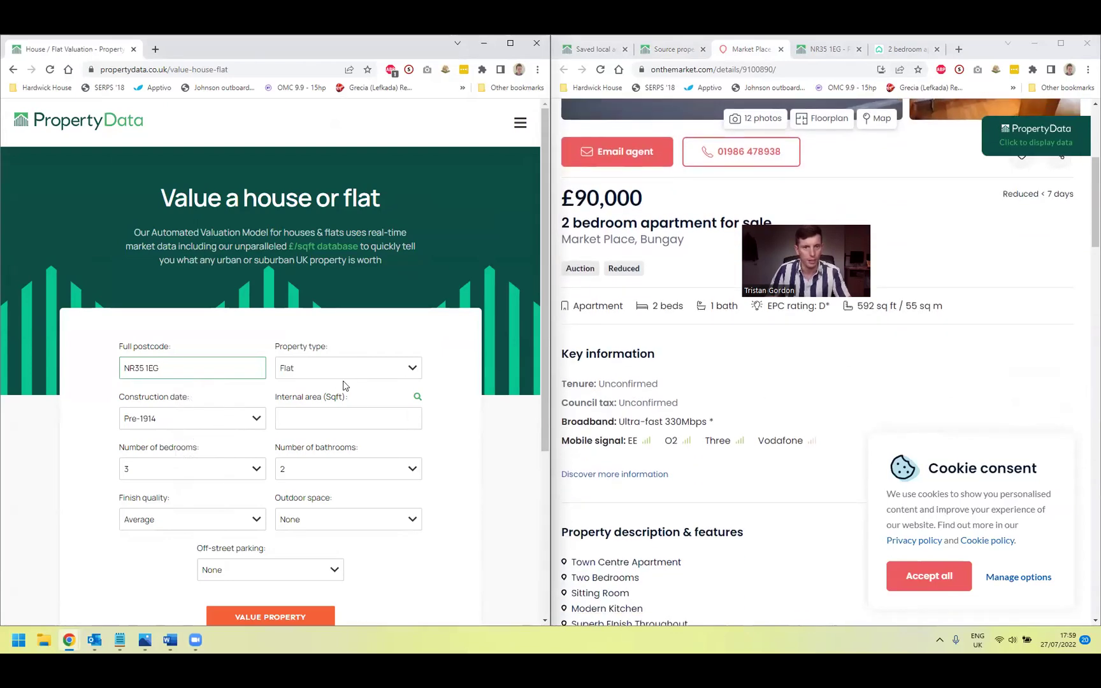
{"action": "left_click", "coordinate": [326, 412]}
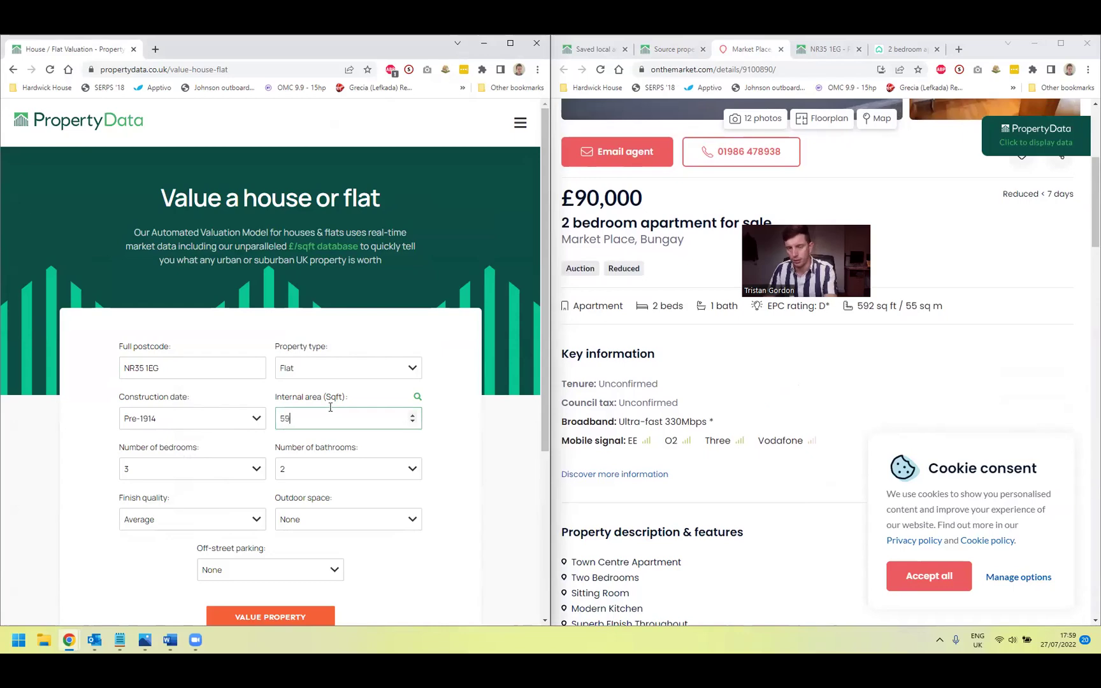
{"action": "left_click", "coordinate": [210, 469]}
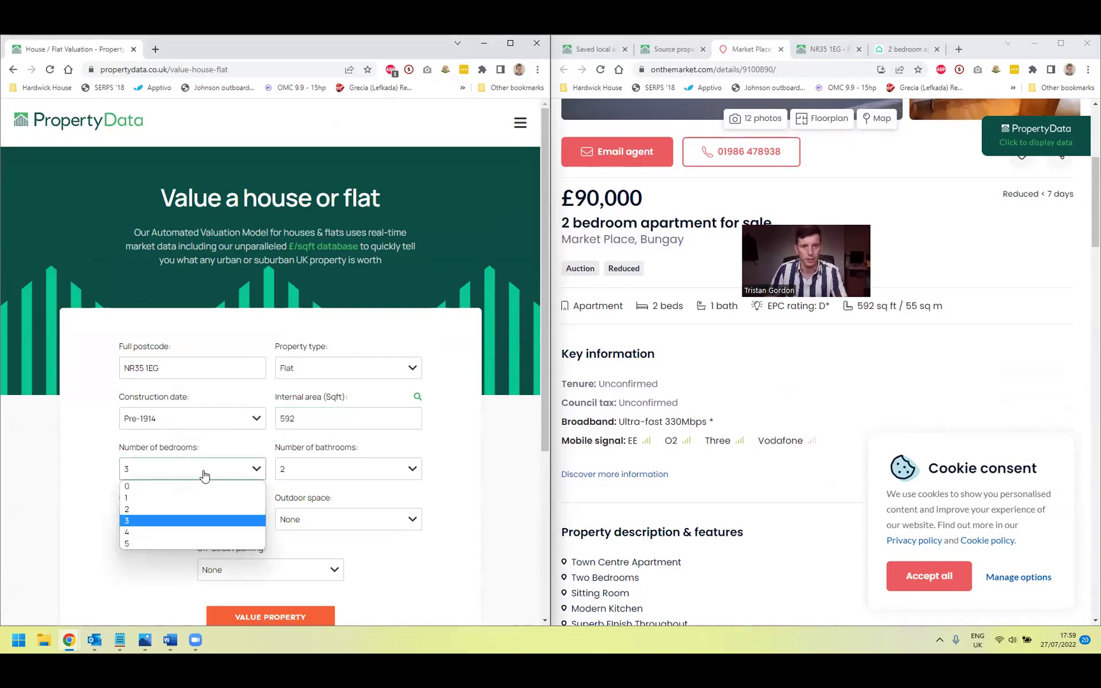
{"action": "left_click", "coordinate": [173, 507]}
{"action": "left_click", "coordinate": [333, 471]}
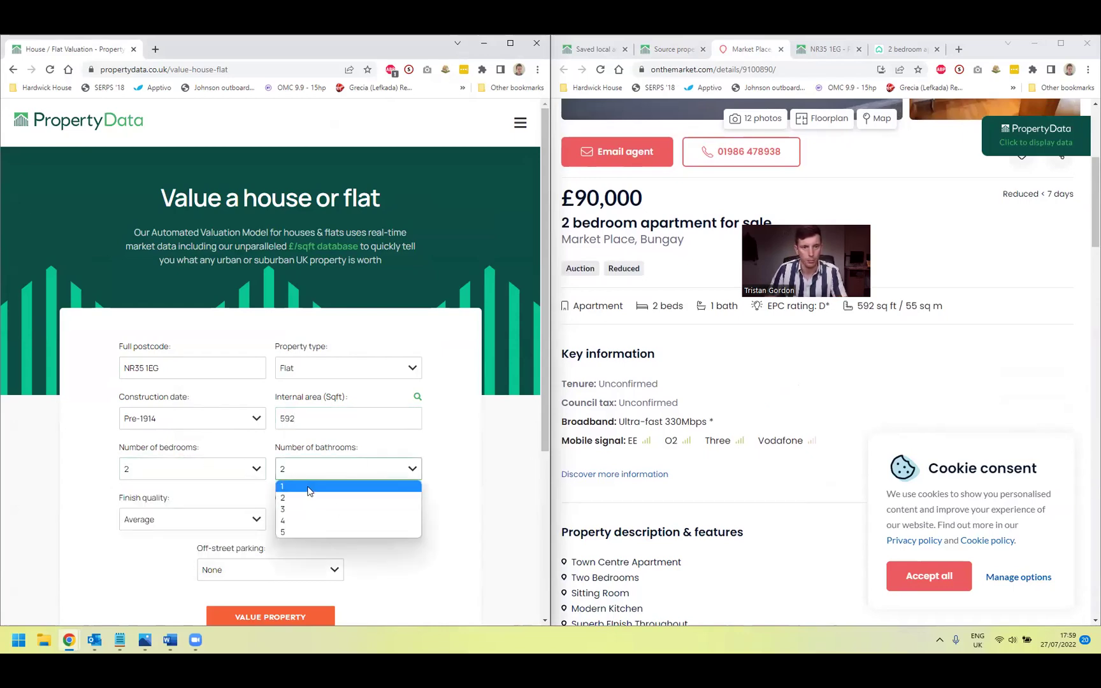
{"action": "left_click", "coordinate": [319, 489]}
Step: View the Bungay apartment's photos in the listing gallery to judge its interior finish
{"action": "scroll", "coordinate": [715, 382], "scroll_direction": "up", "scroll_amount": 4}
{"action": "left_click", "coordinate": [669, 198]}
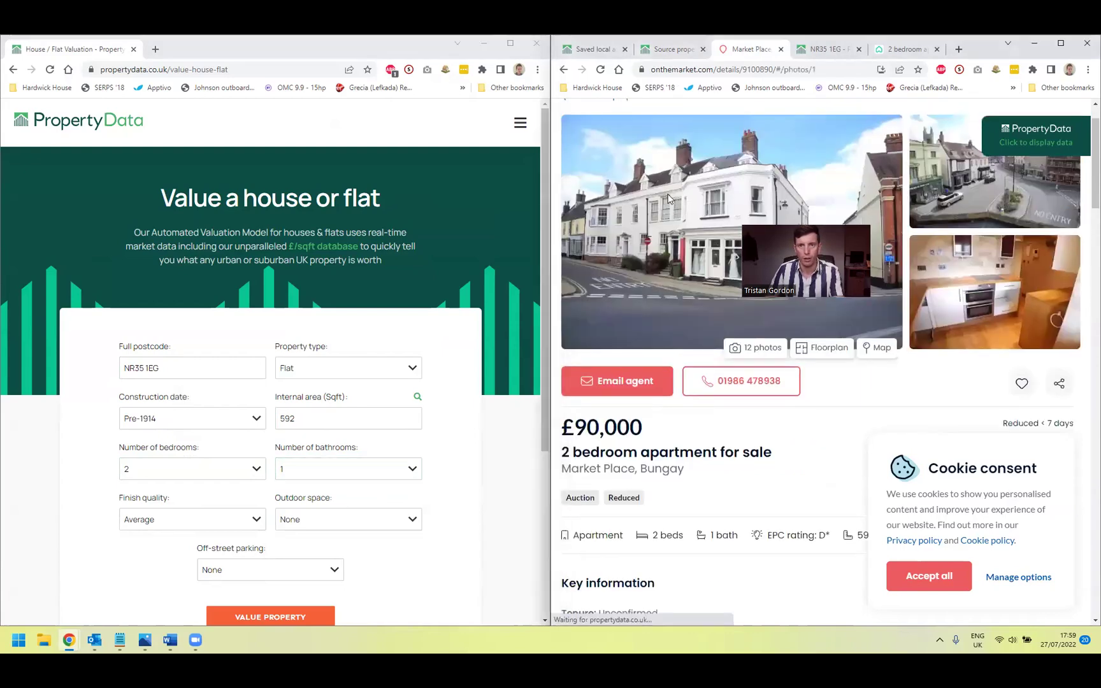
{"action": "key", "text": "Right"}
{"action": "key", "text": "Right"}
{"action": "key", "text": "Right"}
{"action": "key", "text": "Right"}
{"action": "key", "text": "Right"}
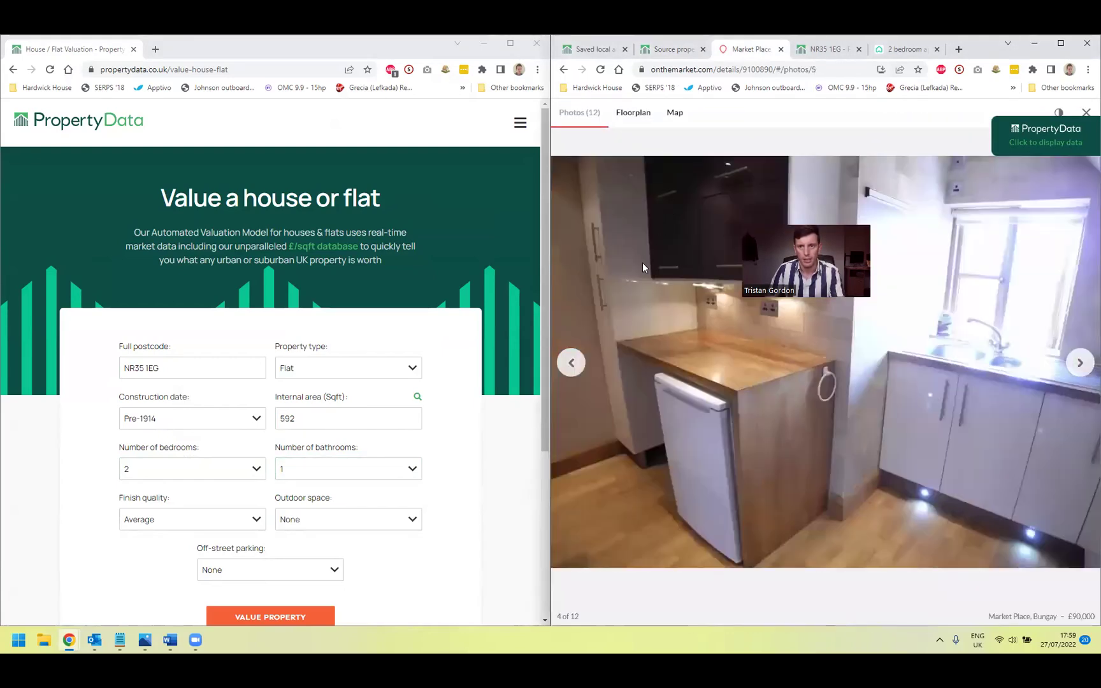
{"action": "key", "text": "Right"}
{"action": "key", "text": "Right"}
{"action": "key", "text": "Right"}
{"action": "key", "text": "Right"}
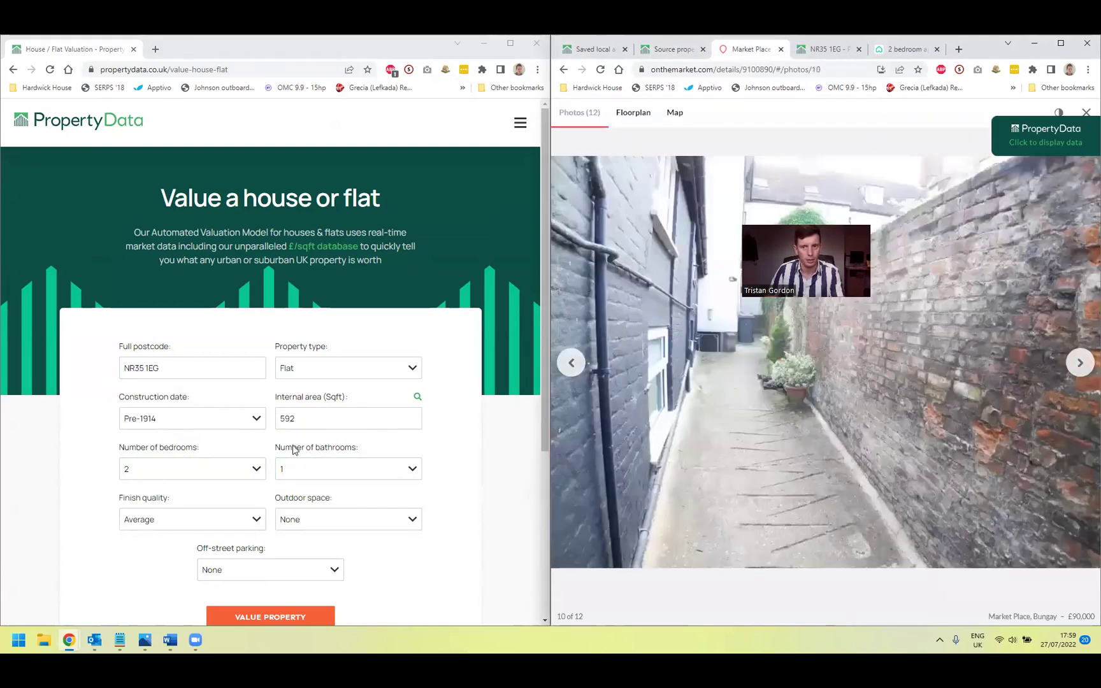
{"action": "key", "text": "Right"}
Step: Set the finish quality in the valuation form to High
{"action": "scroll", "coordinate": [300, 418], "scroll_direction": "down", "scroll_amount": 2}
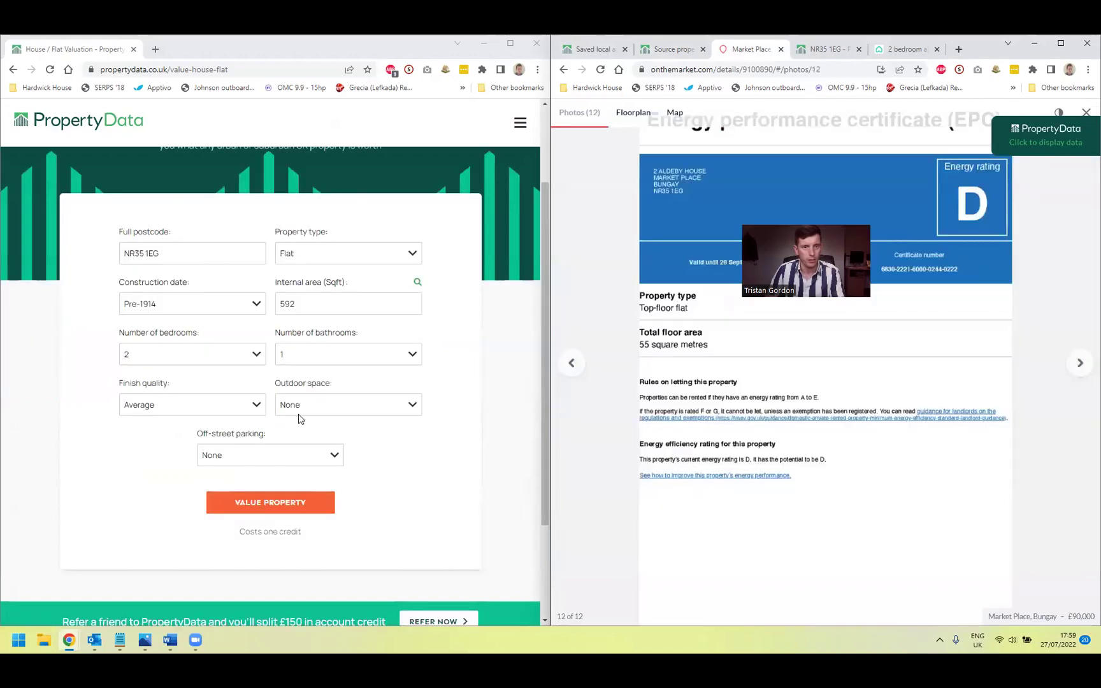
{"action": "left_click", "coordinate": [203, 411]}
{"action": "left_click", "coordinate": [215, 430]}
Step: Leave the photo gallery to read the listing's full description, and run the valuation of the flat
{"action": "left_click", "coordinate": [589, 192]}
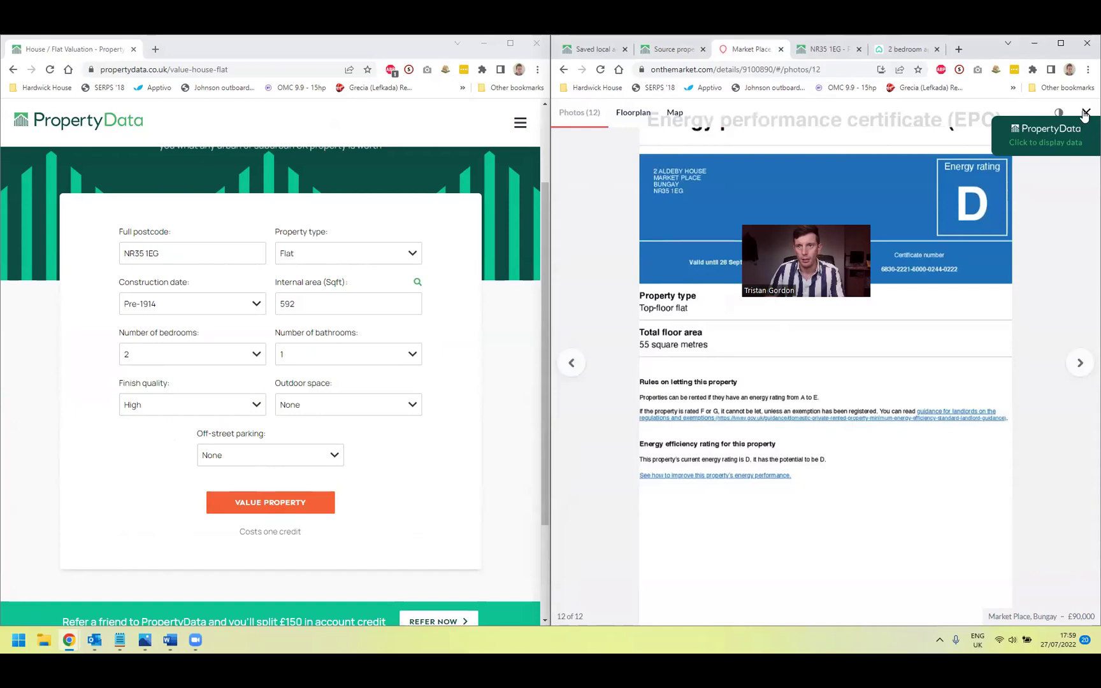
{"action": "left_click", "coordinate": [1085, 112]}
{"action": "scroll", "coordinate": [734, 452], "scroll_direction": "down", "scroll_amount": 8}
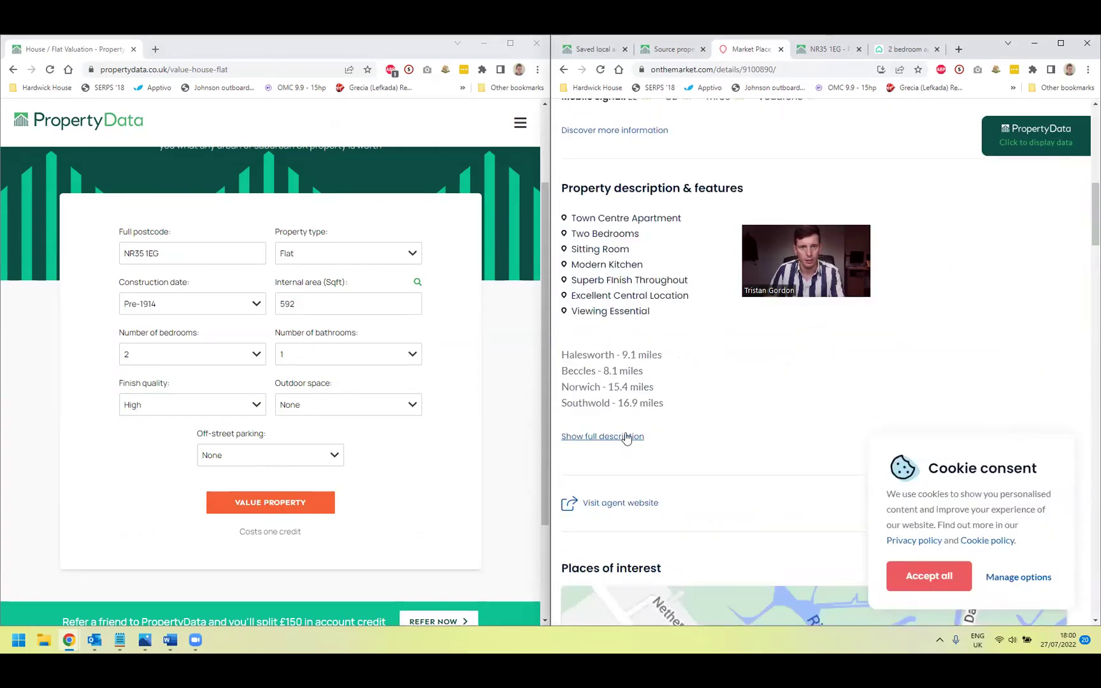
{"action": "left_click", "coordinate": [602, 436]}
{"action": "scroll", "coordinate": [628, 414], "scroll_direction": "down", "scroll_amount": 3}
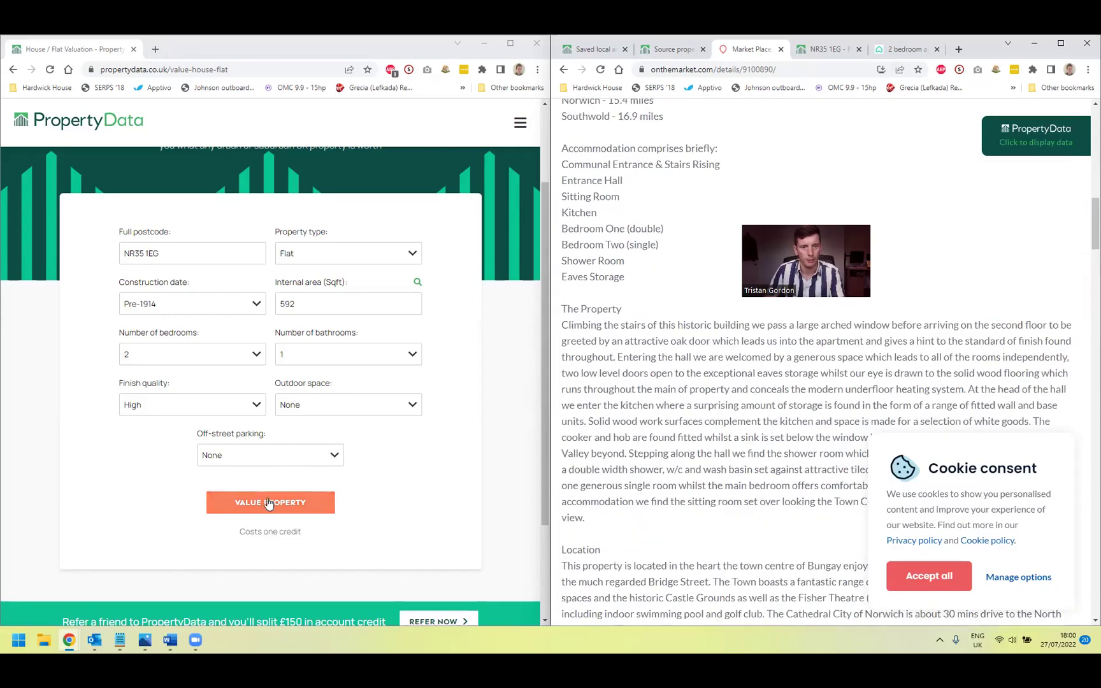
{"action": "left_click", "coordinate": [268, 504]}
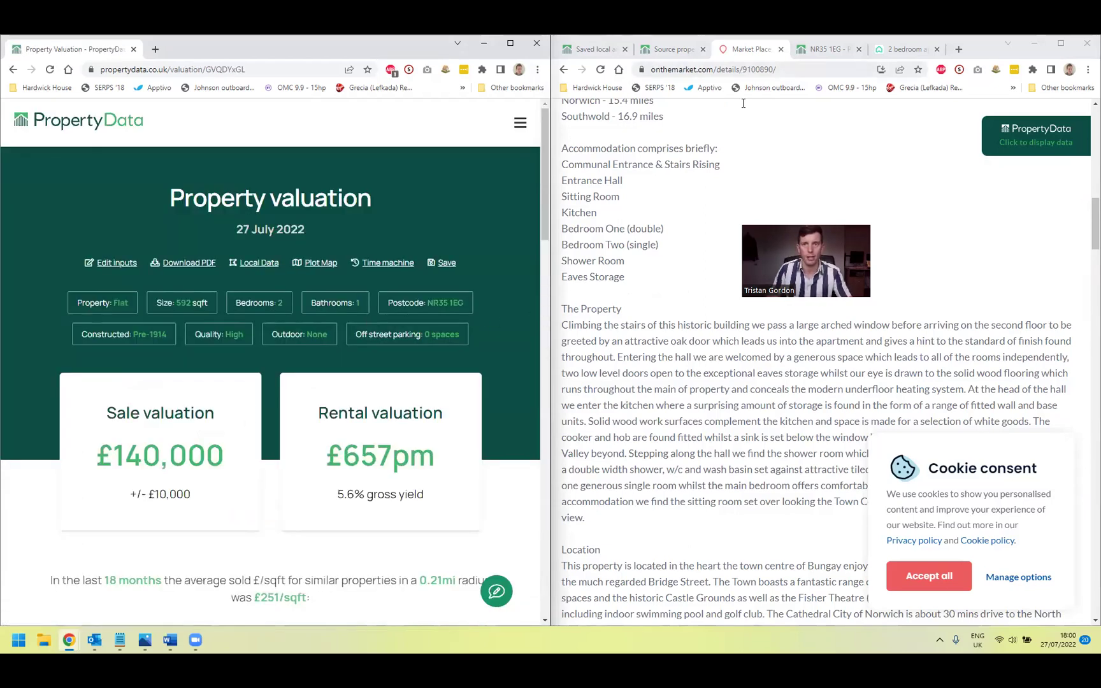
Step: Examine the sale and rental valuation against the listing's asking price, including the comparable sold properties
{"action": "scroll", "coordinate": [729, 233], "scroll_direction": "up", "scroll_amount": 15}
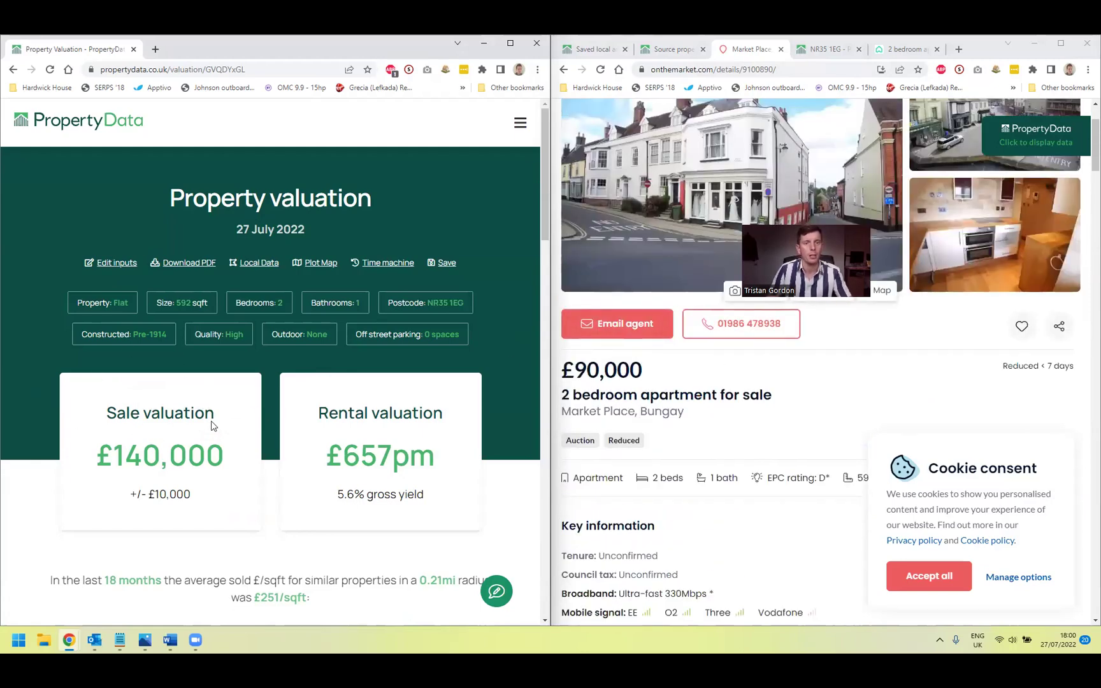
{"action": "scroll", "coordinate": [186, 439], "scroll_direction": "down", "scroll_amount": 6}
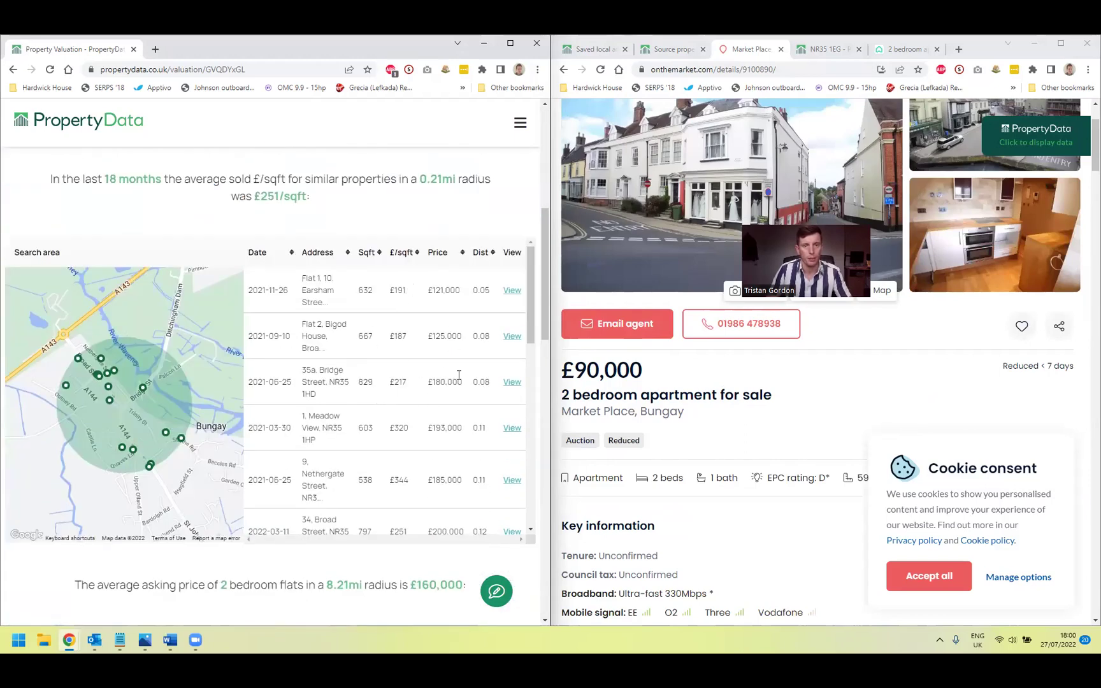
{"action": "scroll", "coordinate": [398, 421], "scroll_direction": "down", "scroll_amount": 2}
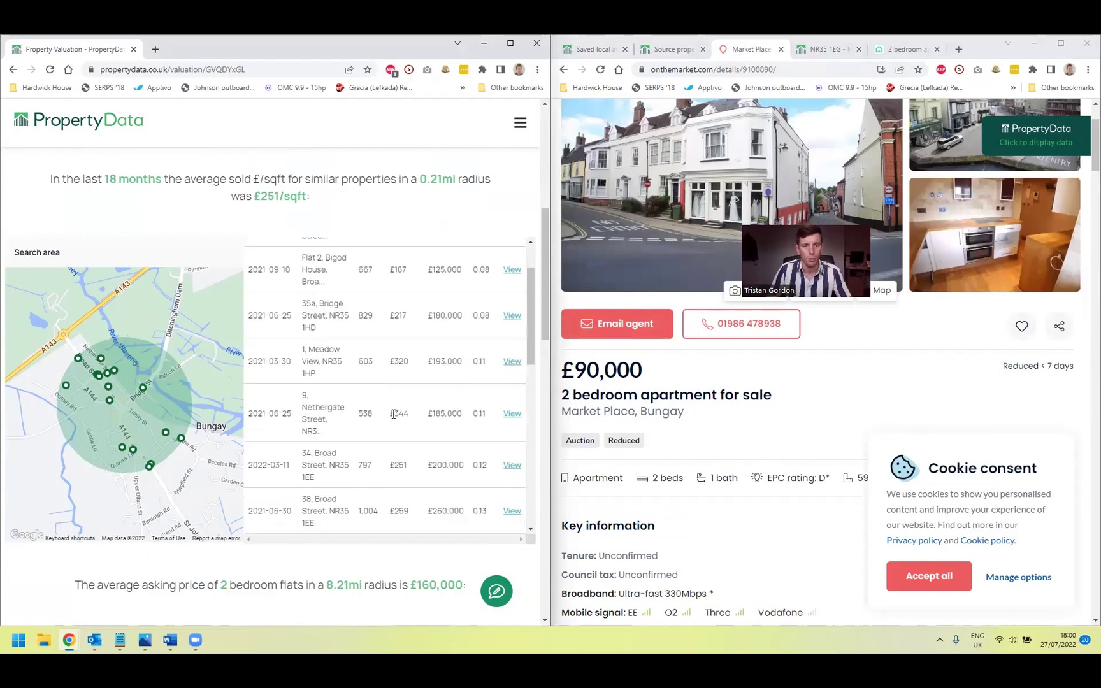
{"action": "scroll", "coordinate": [389, 444], "scroll_direction": "down", "scroll_amount": 2}
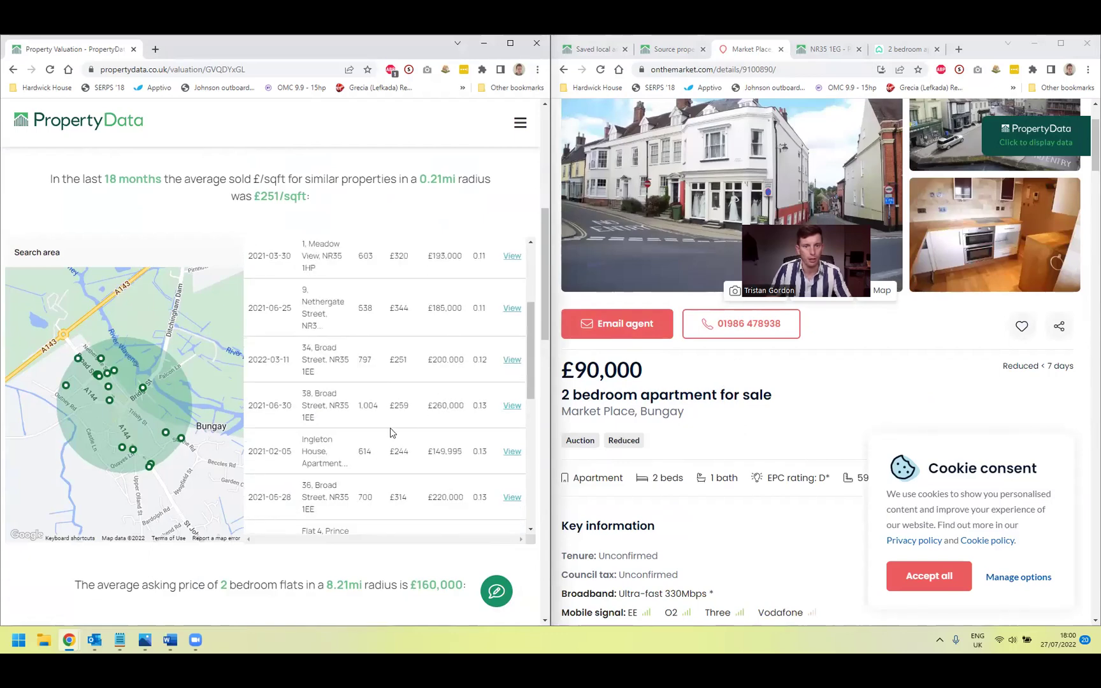
{"action": "scroll", "coordinate": [390, 432], "scroll_direction": "down", "scroll_amount": 8}
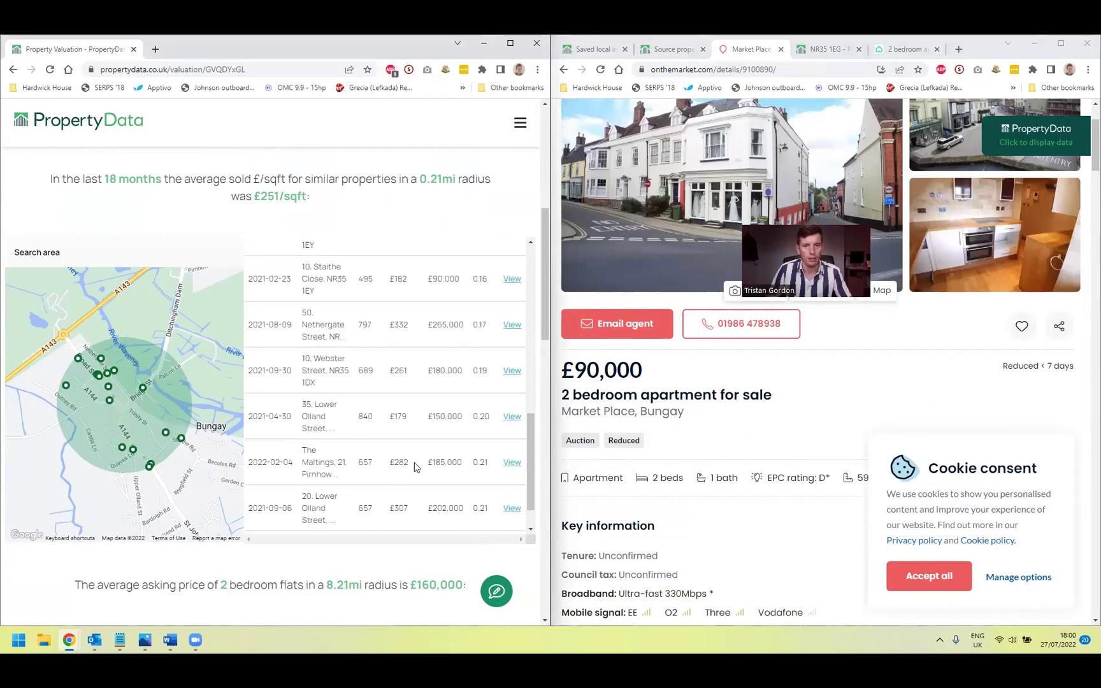
{"action": "scroll", "coordinate": [423, 465], "scroll_direction": "down", "scroll_amount": 1}
{"action": "scroll", "coordinate": [454, 439], "scroll_direction": "up", "scroll_amount": 11}
{"action": "scroll", "coordinate": [293, 287], "scroll_direction": "up", "scroll_amount": 2}
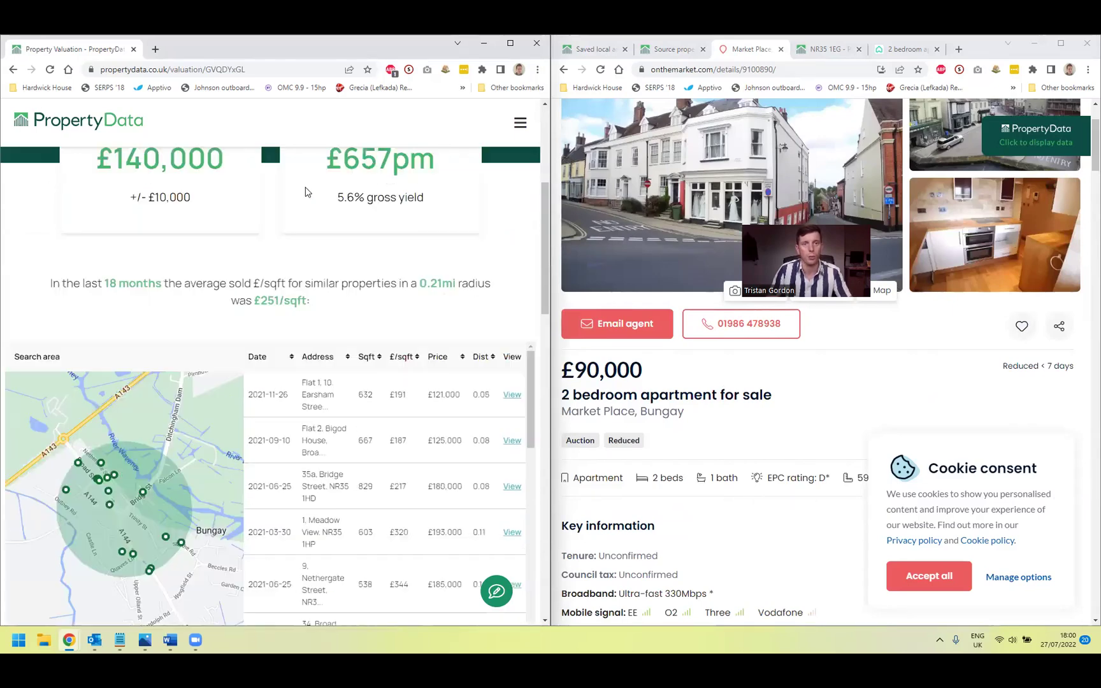
{"action": "scroll", "coordinate": [308, 210], "scroll_direction": "up", "scroll_amount": 5}
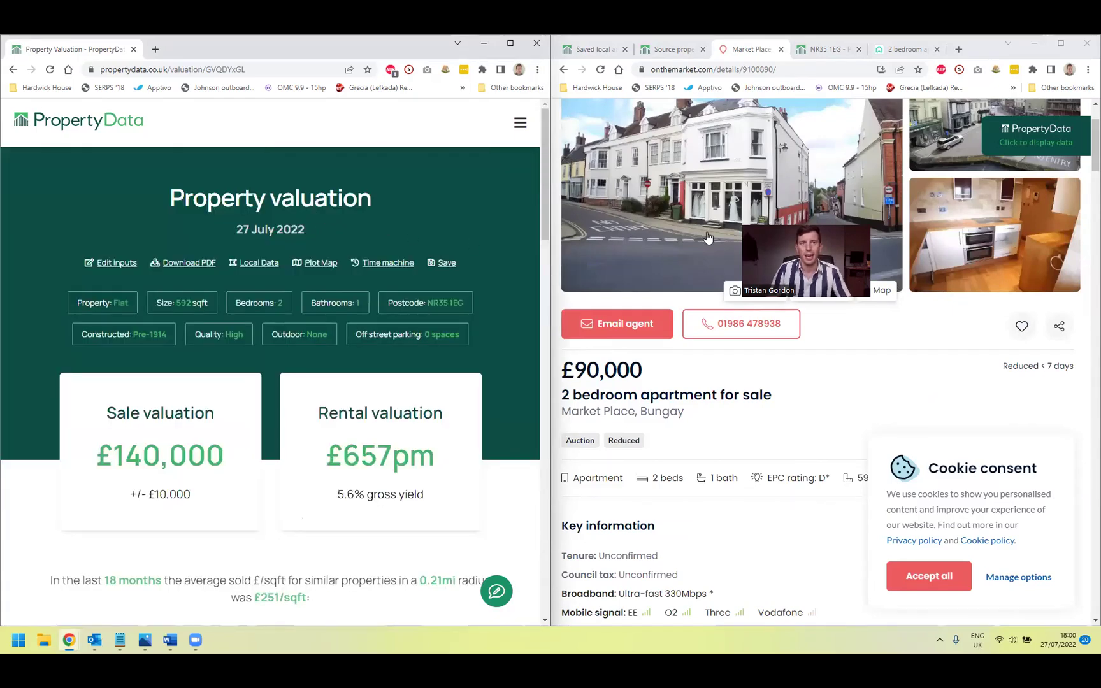